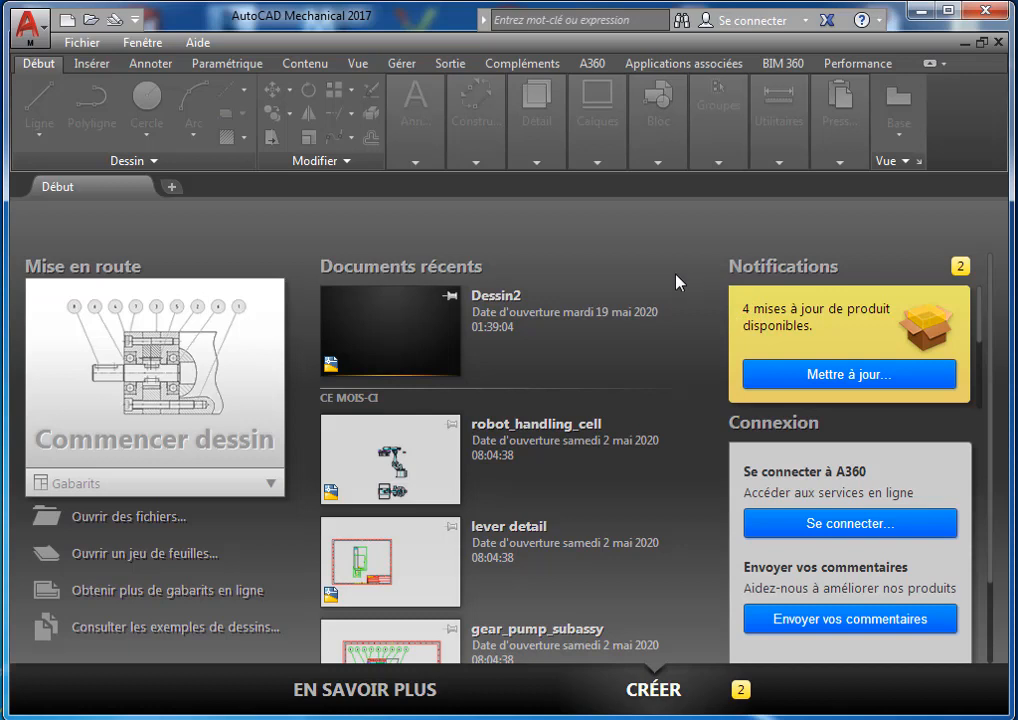
# - Create a new drawing from the acadiso template
pyautogui.click(27, 31)
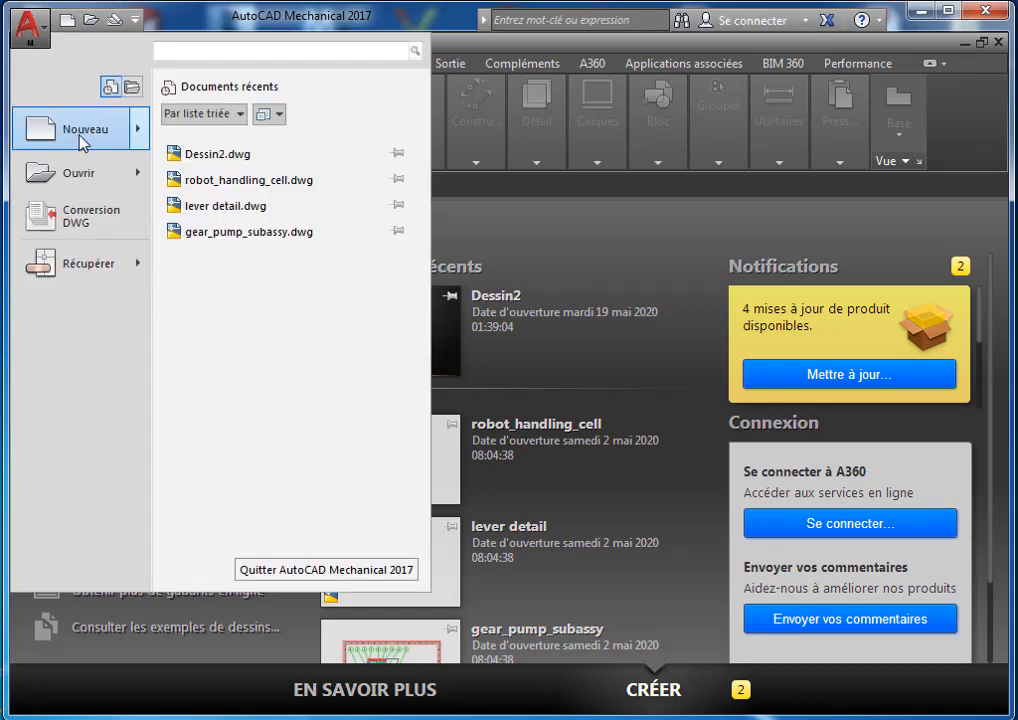
pyautogui.moveTo(80, 135)
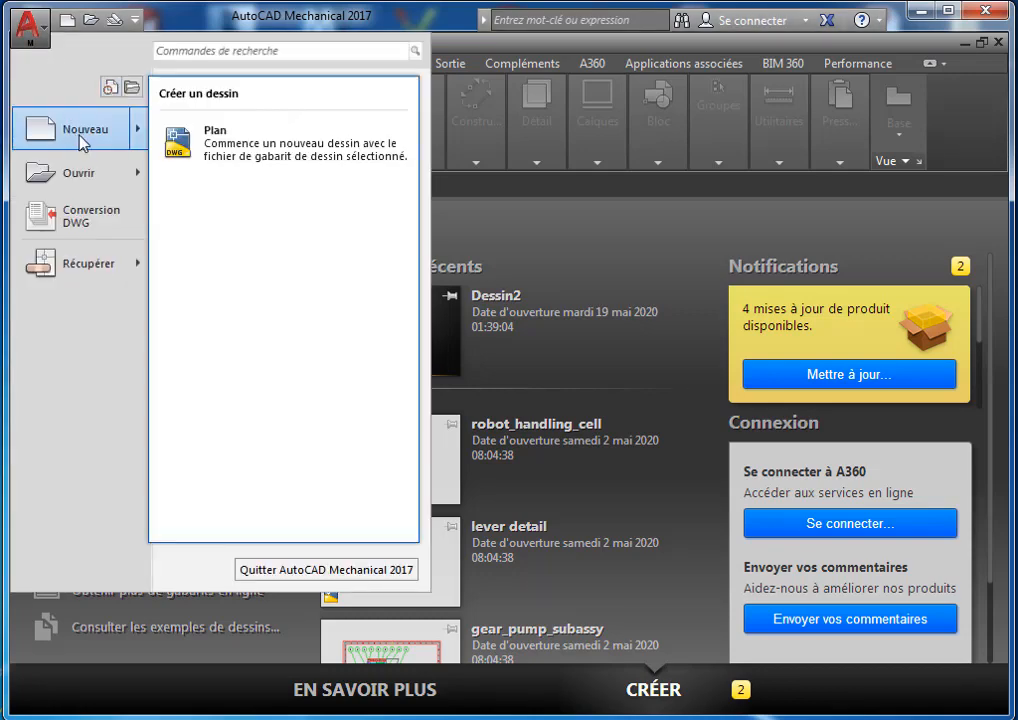
pyautogui.click(217, 141)
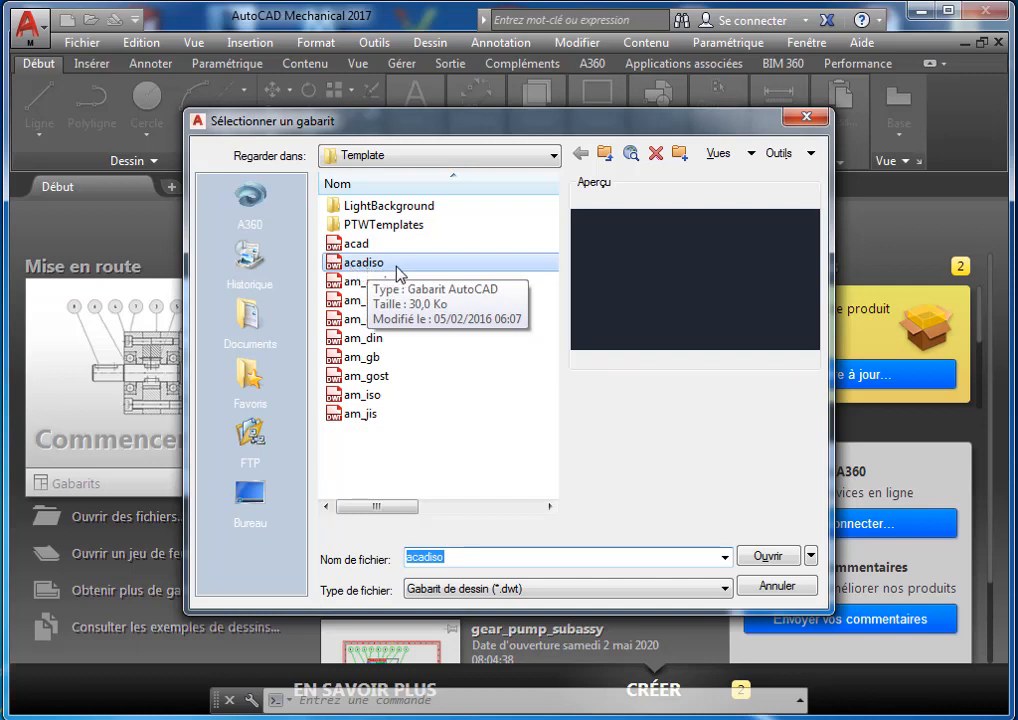
pyautogui.click(772, 558)
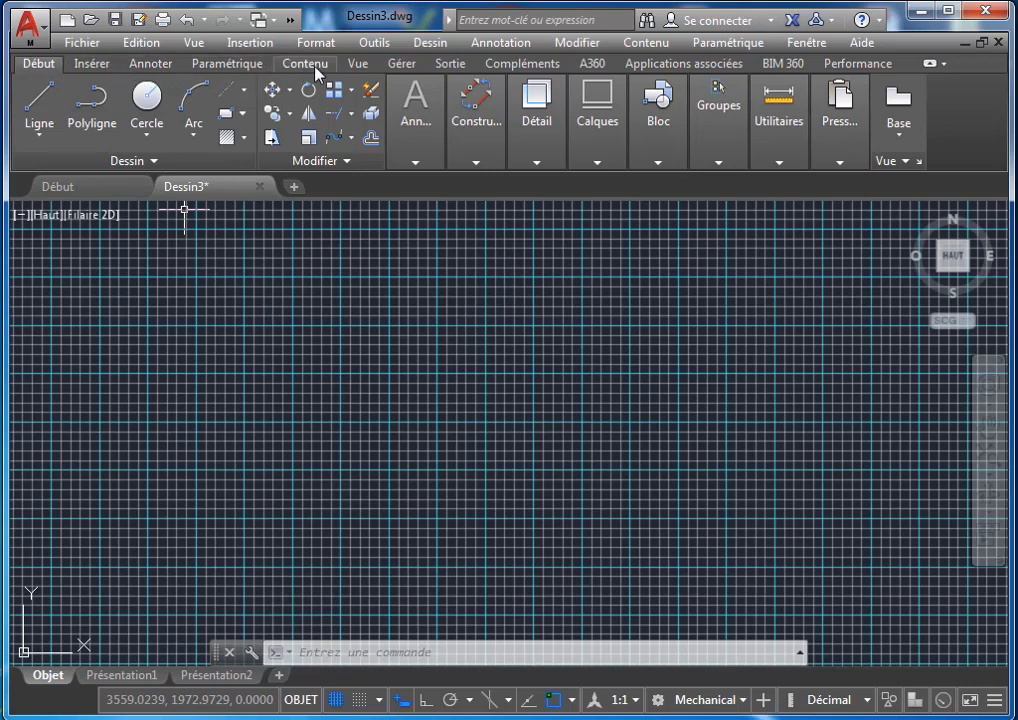
pyautogui.click(497, 112)
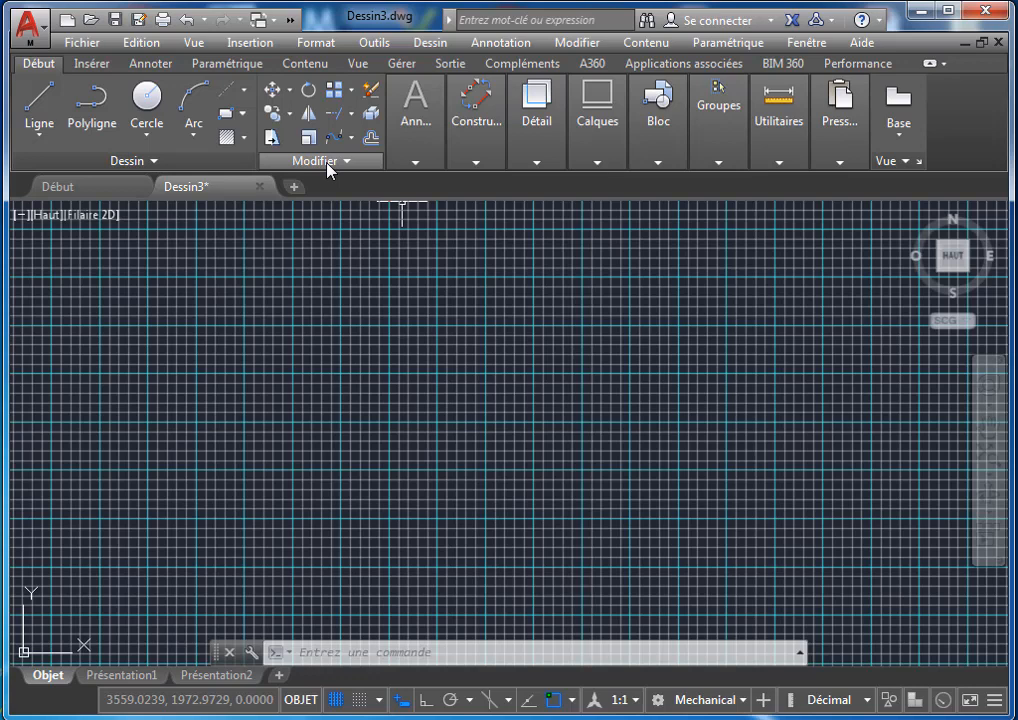
# - Draw an open three-segment polyline with a nearly horizontal upper segment and two sloping segments meeting in a V below it
pyautogui.click(88, 104)
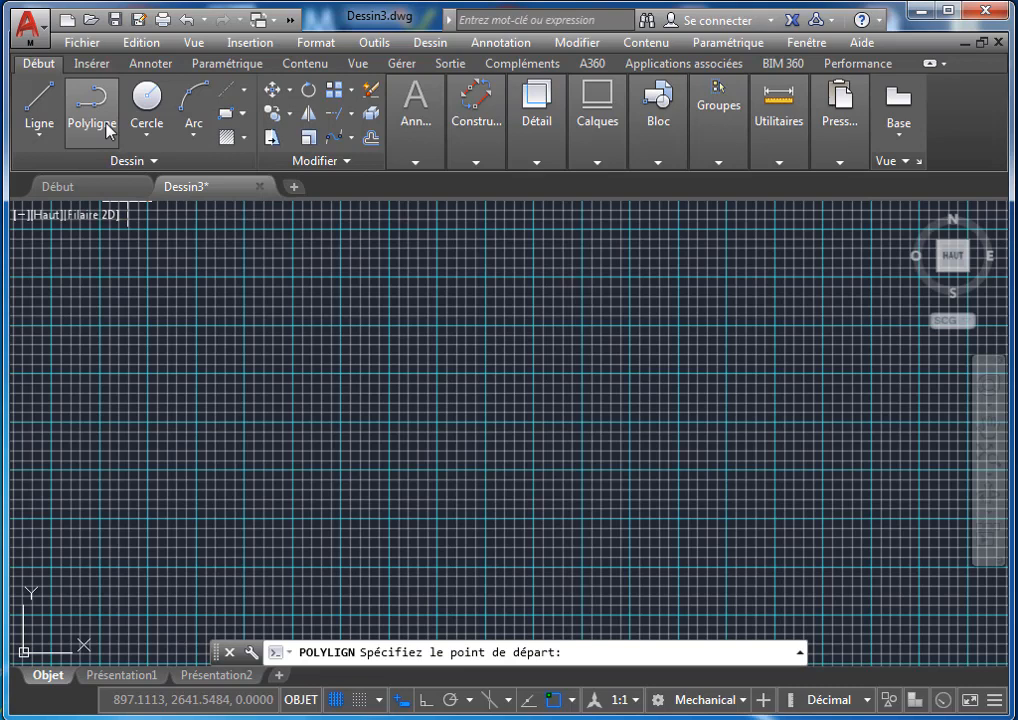
pyautogui.click(364, 277)
pyautogui.click(697, 303)
pyautogui.click(531, 471)
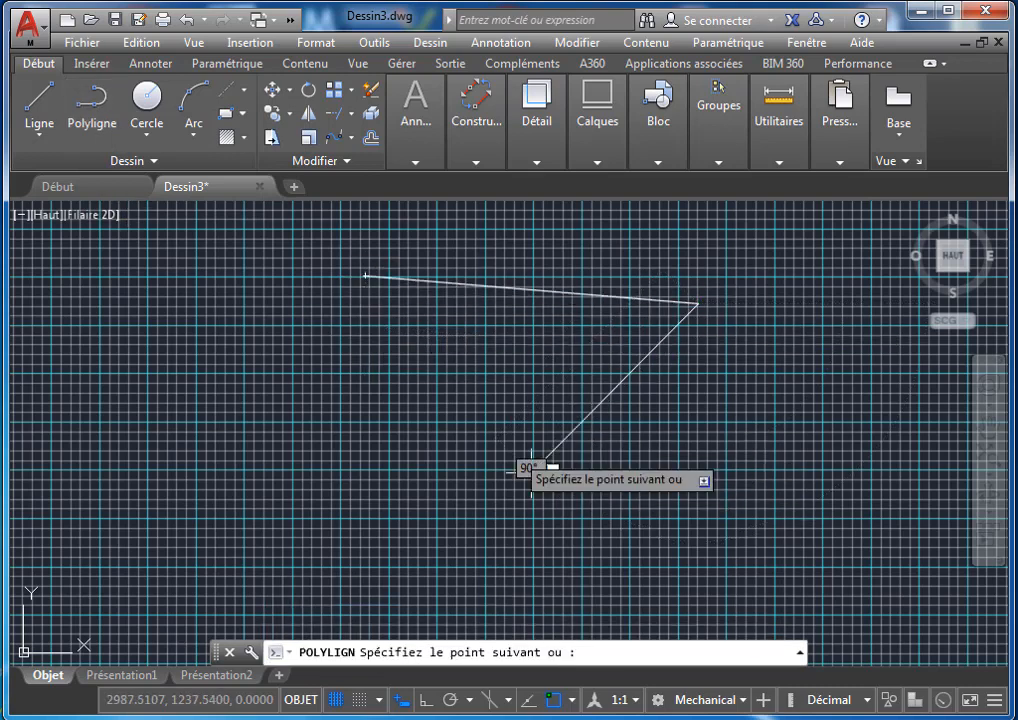
pyautogui.click(369, 332)
pyautogui.press('Escape')
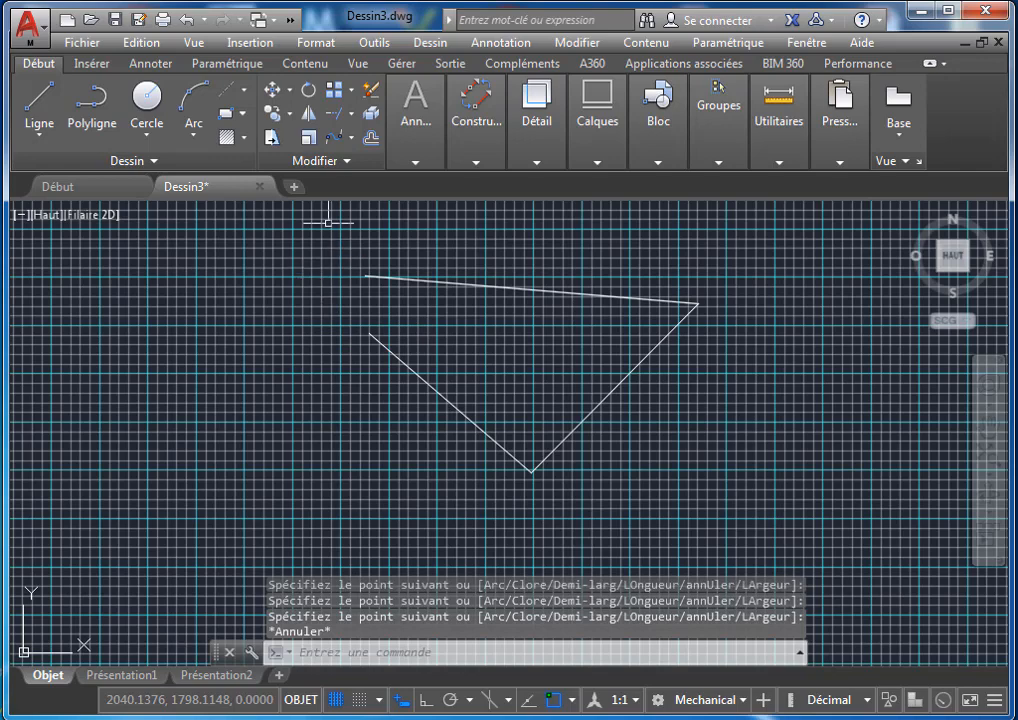
pyautogui.moveTo(514, 258); pyautogui.dragTo(443, 240, button='middle')
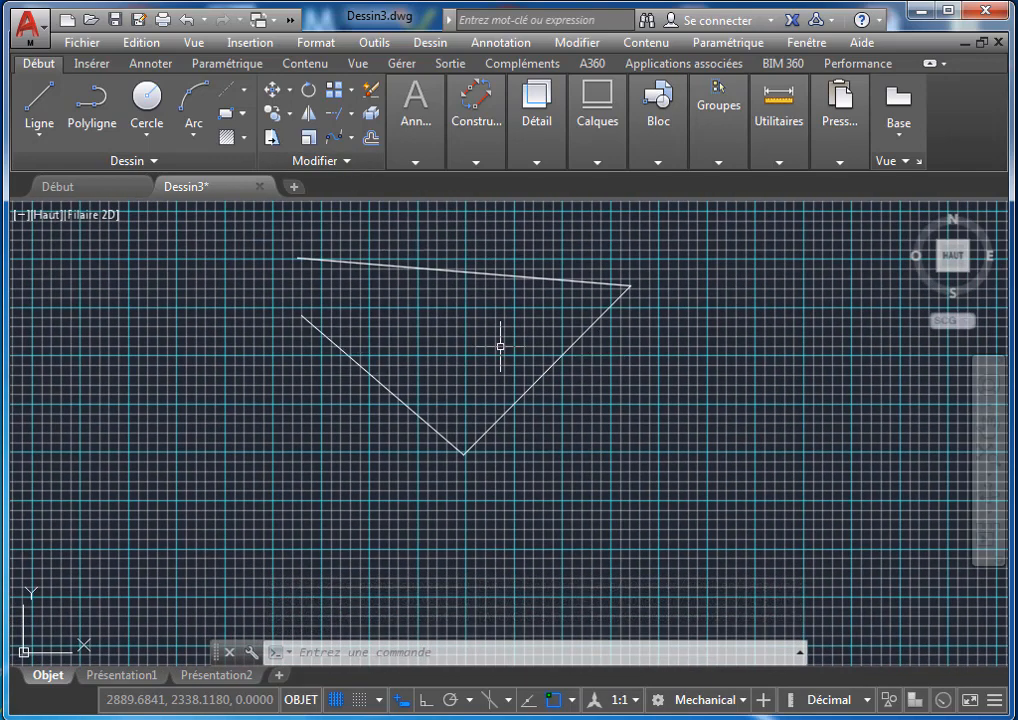
pyautogui.moveTo(406, 304); pyautogui.dragTo(365, 313, button='middle')
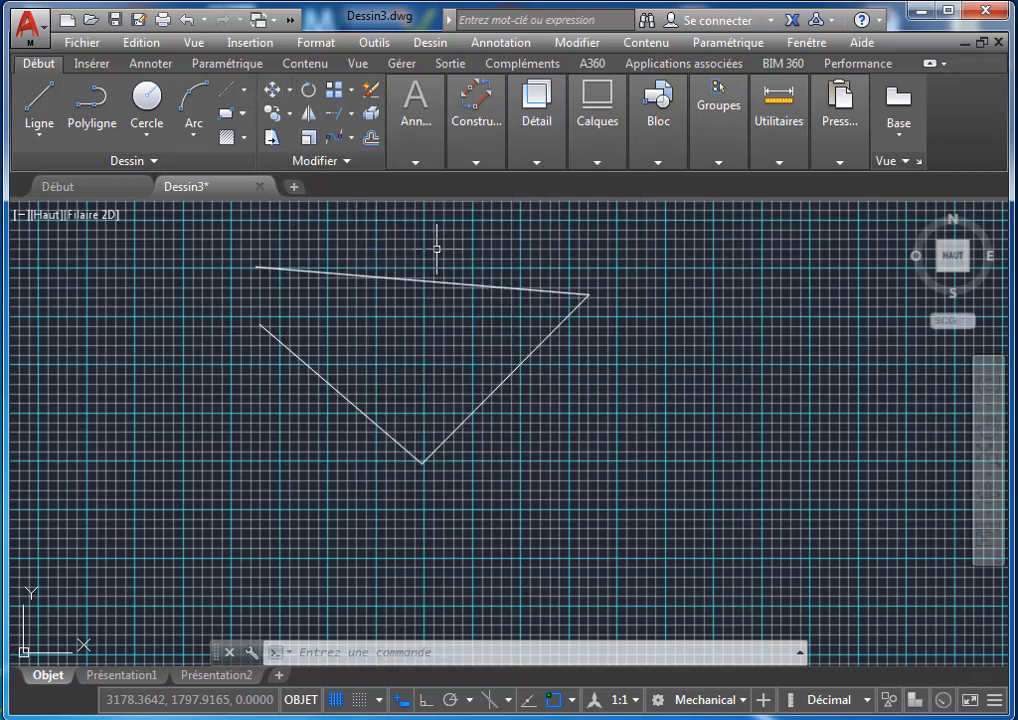
# - Open the program parameters file acad.pgp in Notepad
pyautogui.click(382, 42)
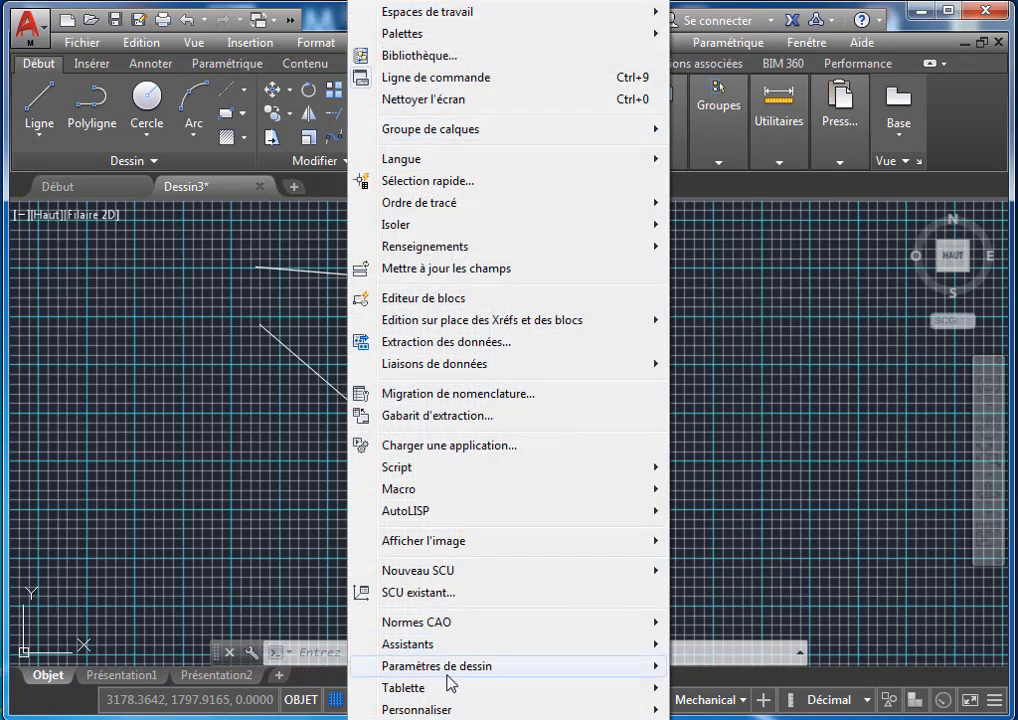
pyautogui.moveTo(470, 709)
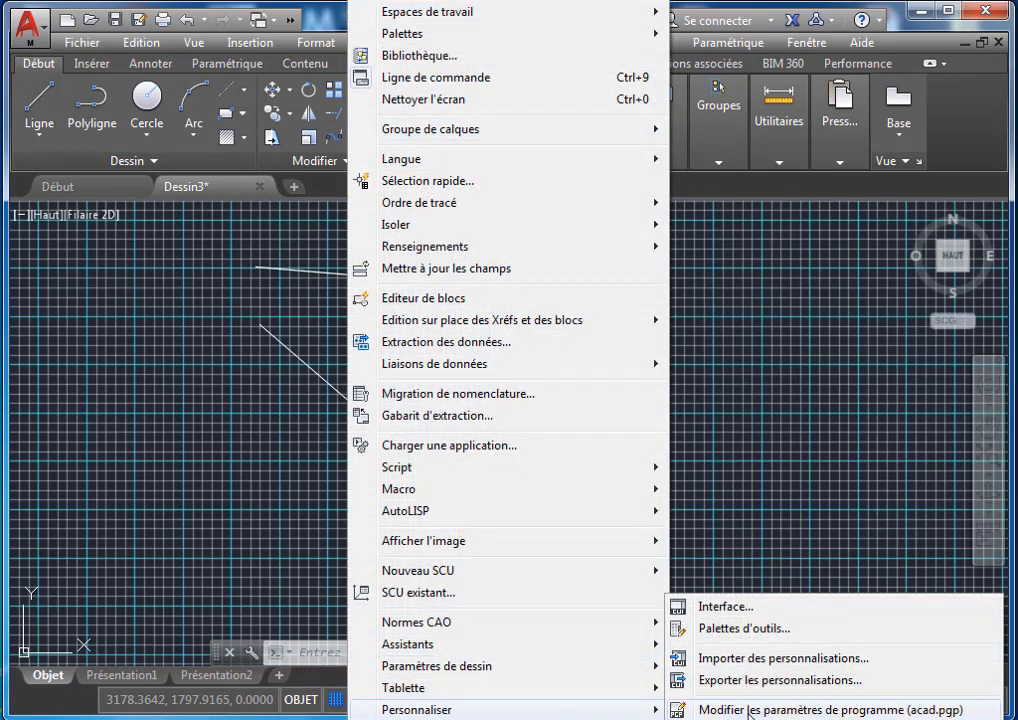
pyautogui.click(783, 710)
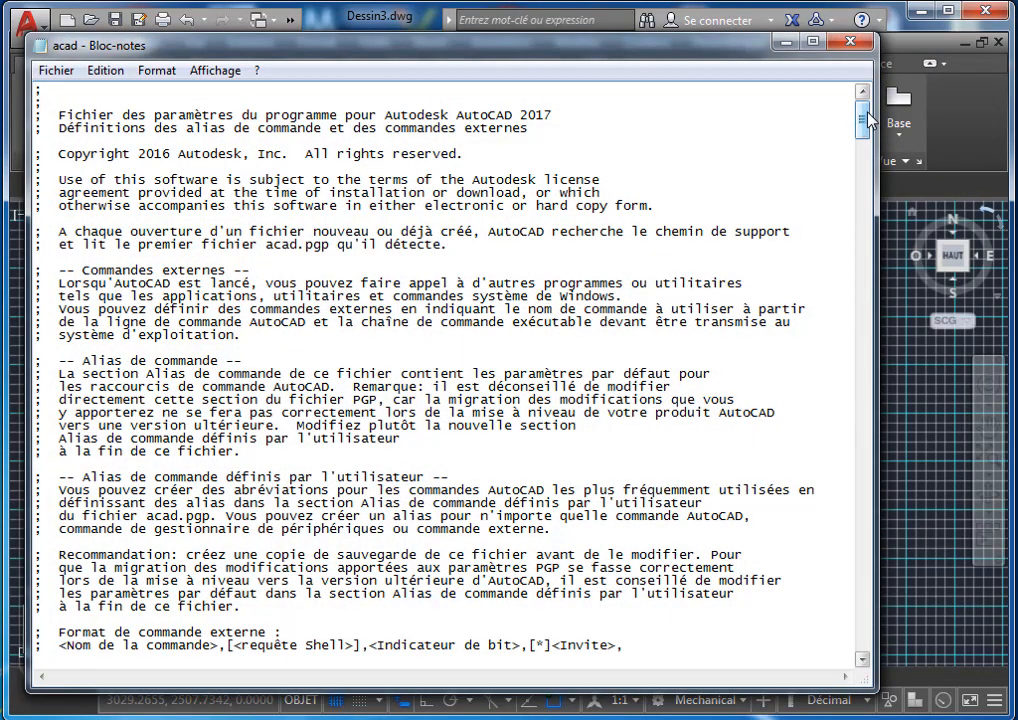
# - Examine the command alias list in acad.pgp around the entries beginning with E through L
pyautogui.moveTo(868, 120); pyautogui.dragTo(861, 313)
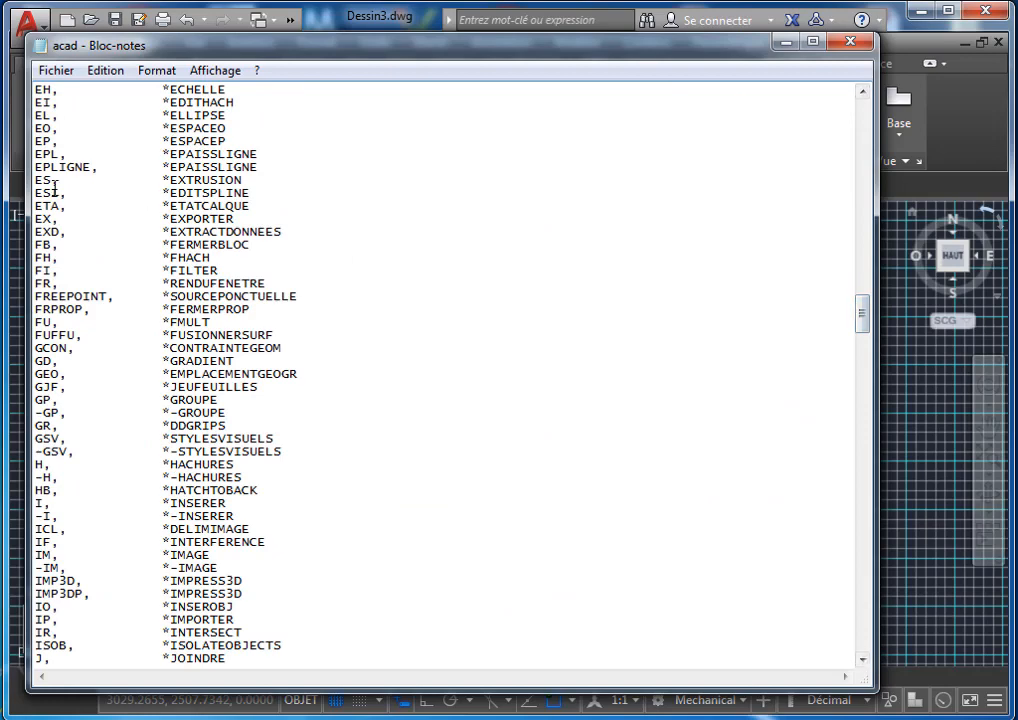
pyautogui.moveTo(72, 206); pyautogui.dragTo(56, 470)
pyautogui.click(375, 348)
pyautogui.scroll(-2, 273, 375)
pyautogui.moveTo(36, 335); pyautogui.dragTo(186, 439)
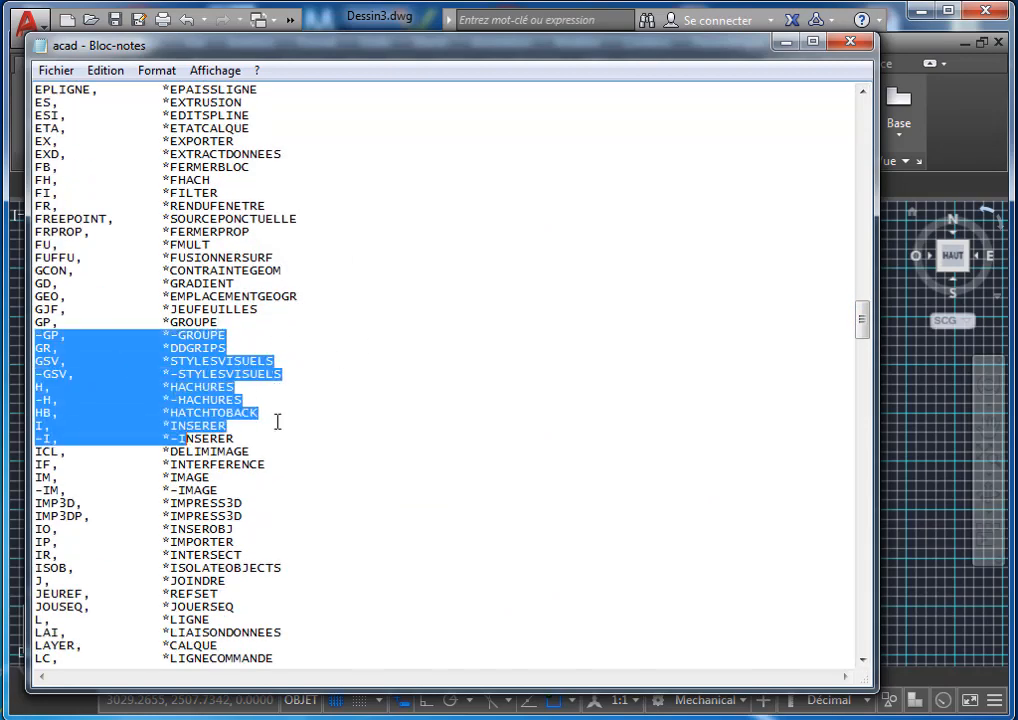
pyautogui.click(277, 423)
pyautogui.moveTo(256, 480); pyautogui.dragTo(209, 439)
pyautogui.click(67, 417)
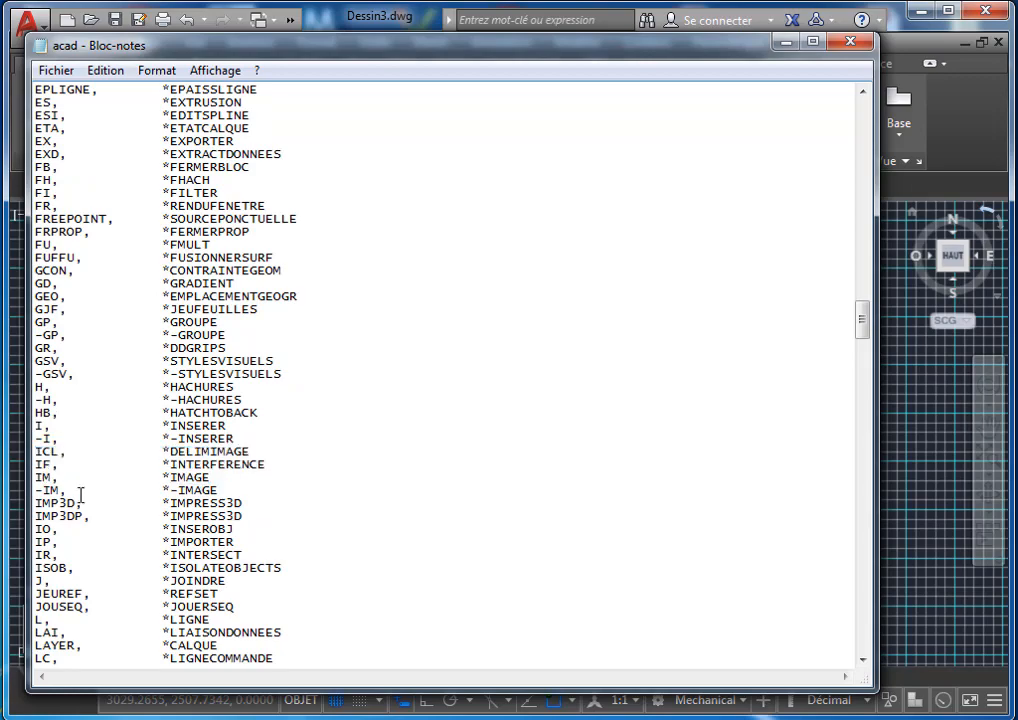
pyautogui.scroll(-5, 80, 485)
pyautogui.moveTo(35, 464); pyautogui.dragTo(76, 464)
pyautogui.scroll(-2, 95, 484)
pyautogui.scroll(5, 97, 400)
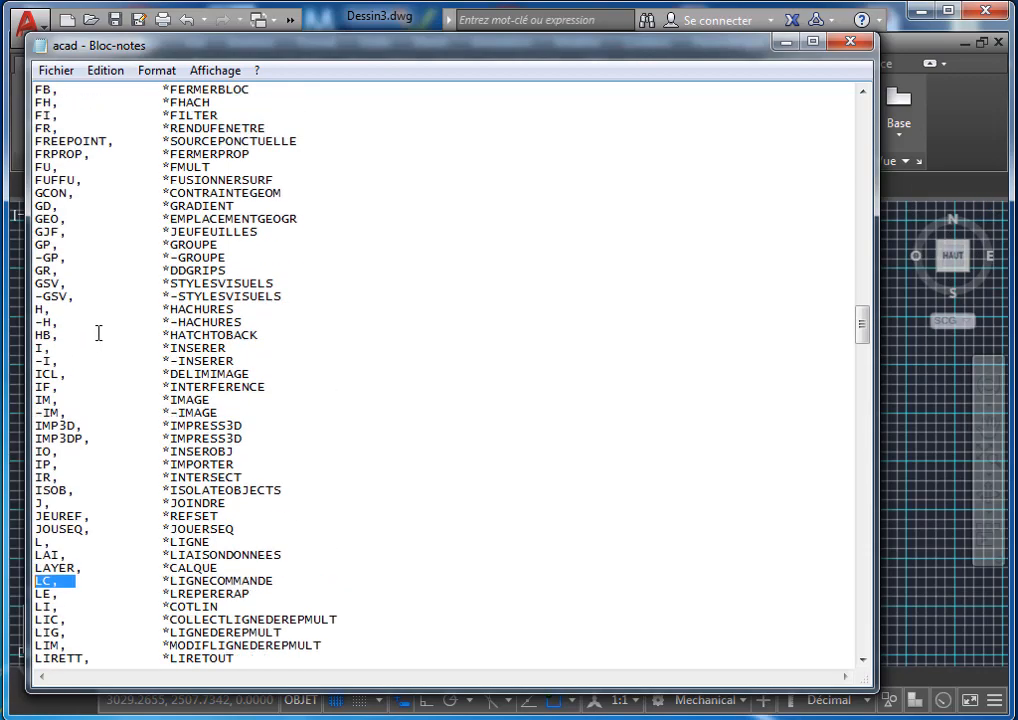
# - Find and highlight the DP alias for DEPLACER in acad.pgp, and close the file to return to the drawing
pyautogui.scroll(14, 98, 333)
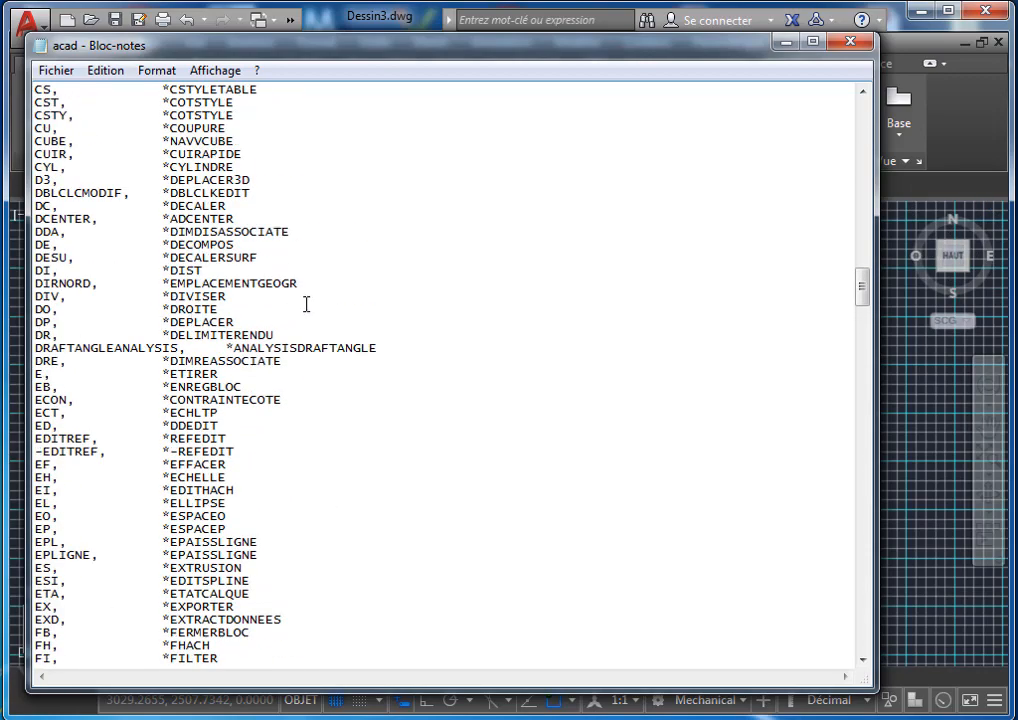
pyautogui.moveTo(237, 321); pyautogui.dragTo(37, 320)
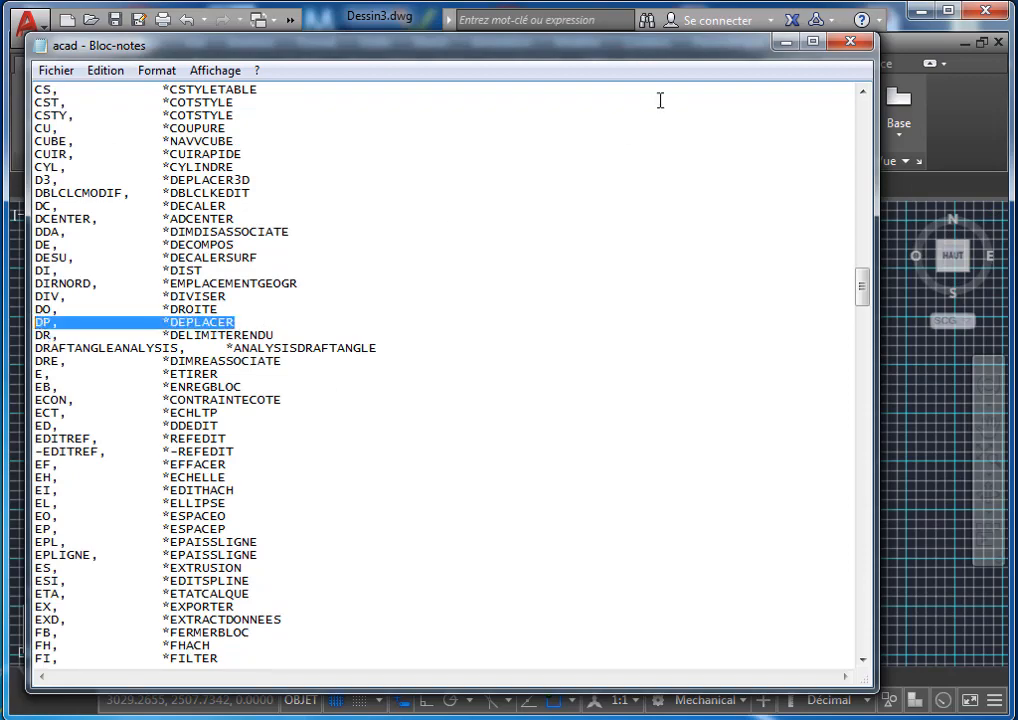
pyautogui.click(862, 48)
pyautogui.click(604, 360)
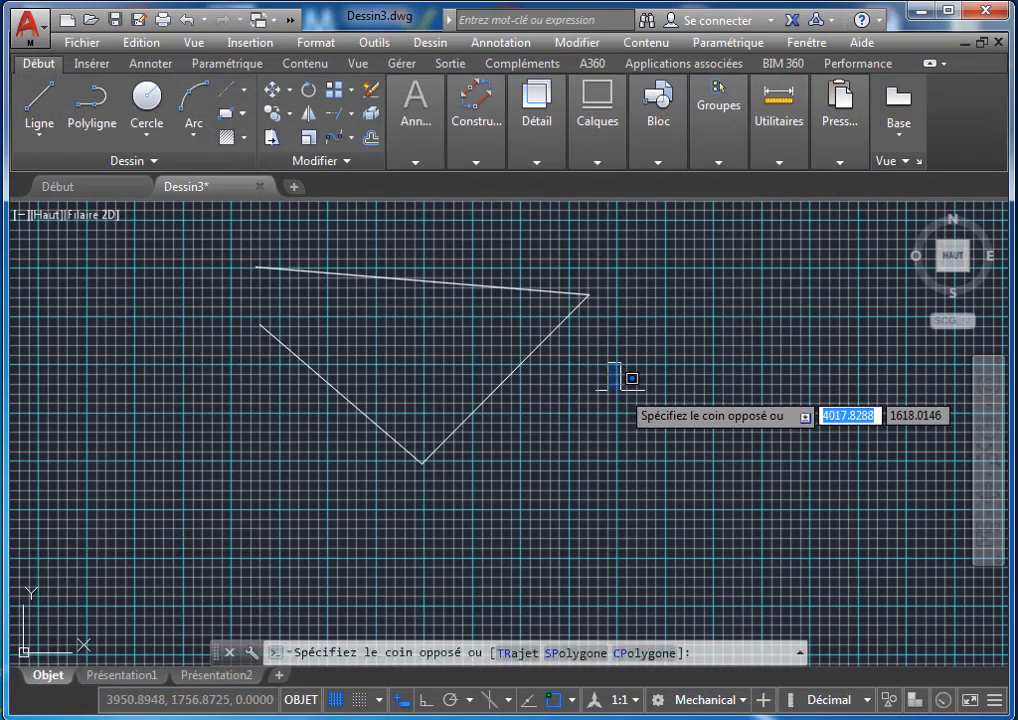
pyautogui.click(686, 389)
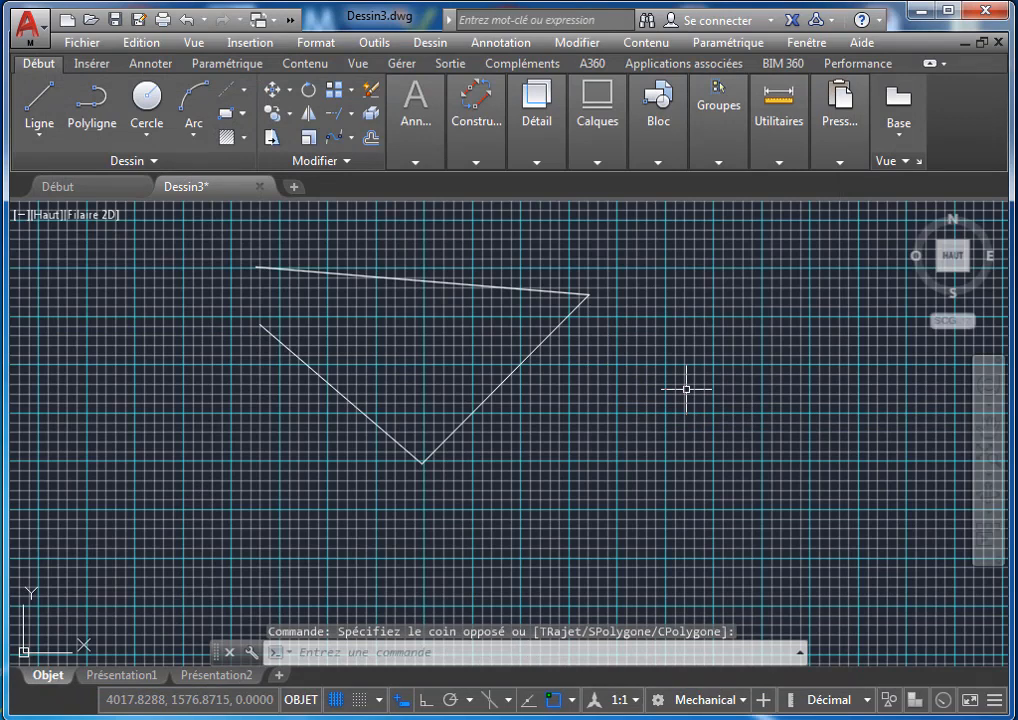
pyautogui.write('DP')
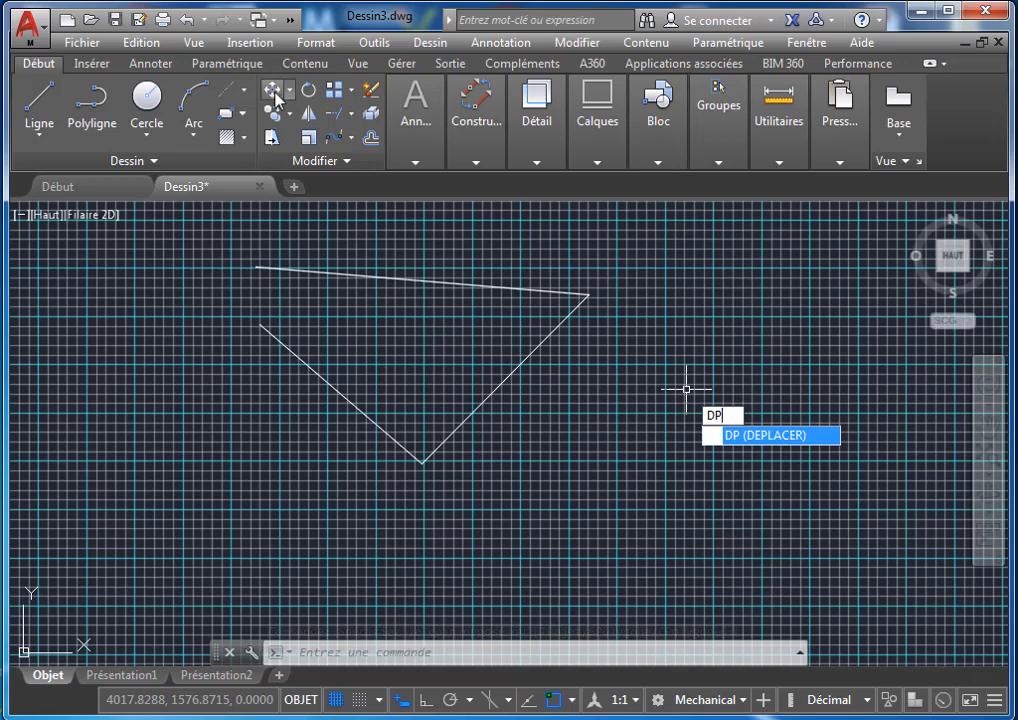
pyautogui.press('Return')
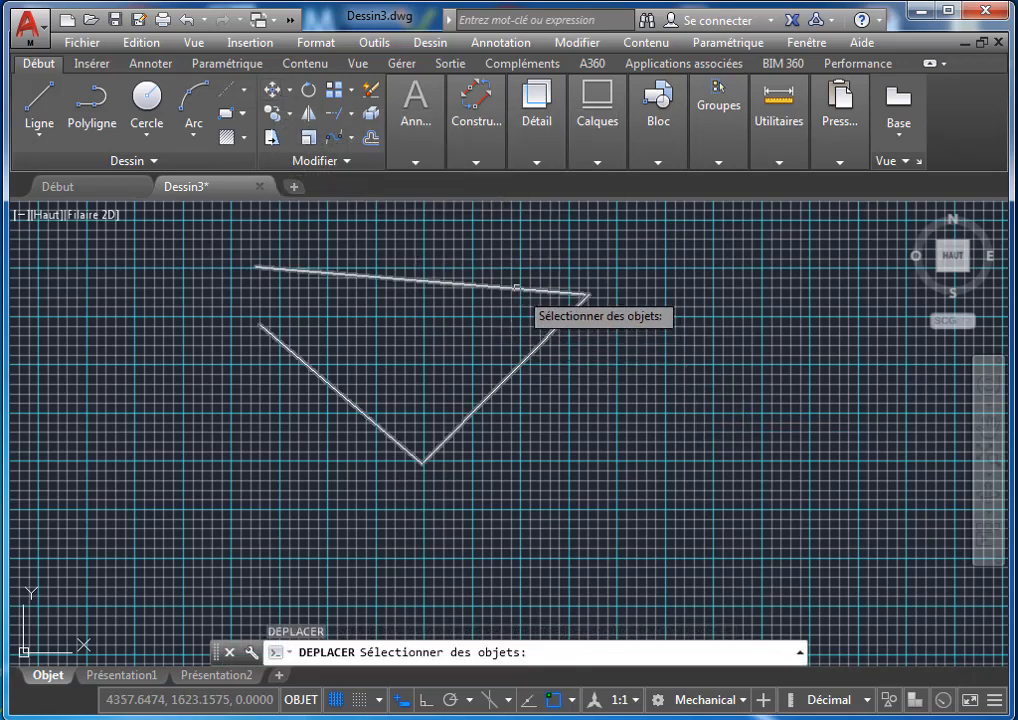
pyautogui.press('Escape')
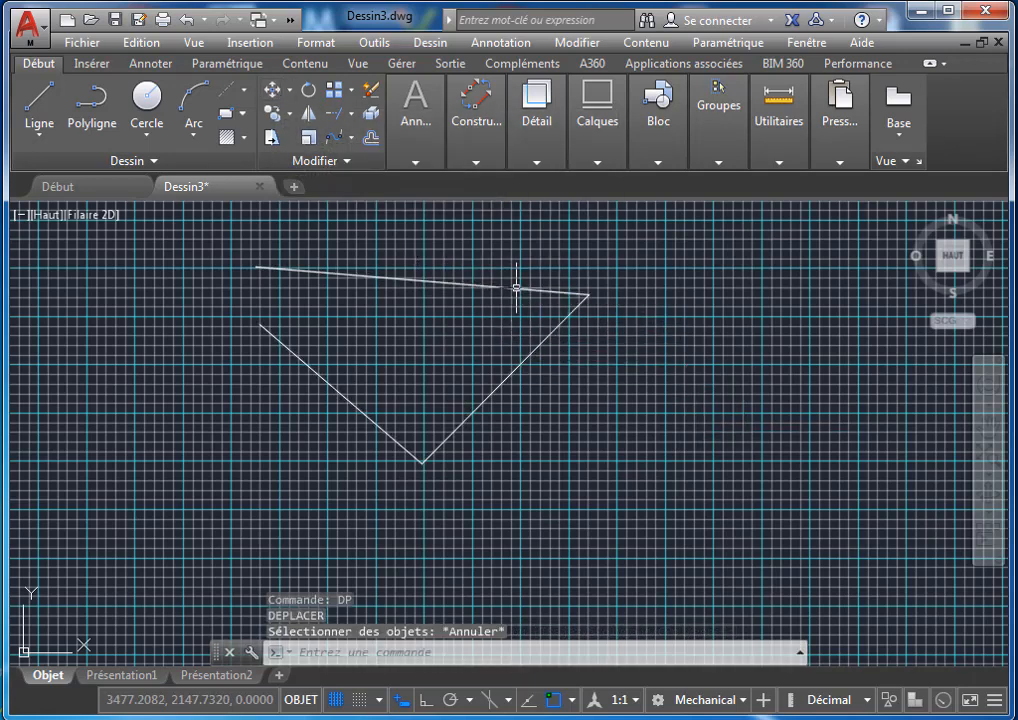
# - Move the whole polyline about 1590 units to the right and 130 units down, using a base point inside the shape
pyautogui.click(272, 93)
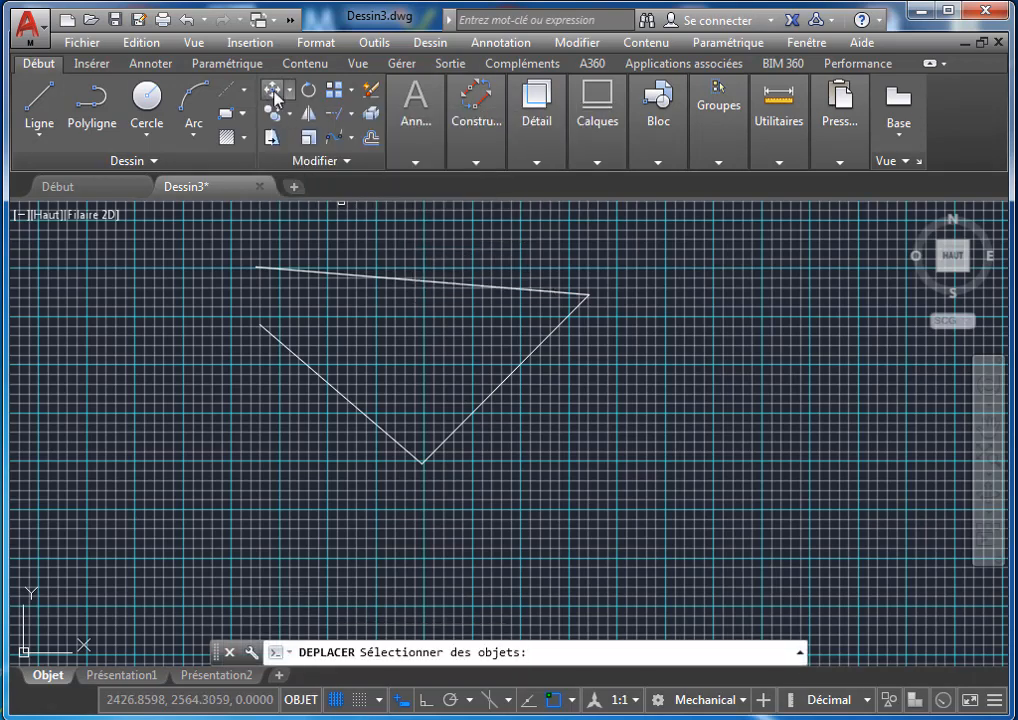
pyautogui.click(646, 240)
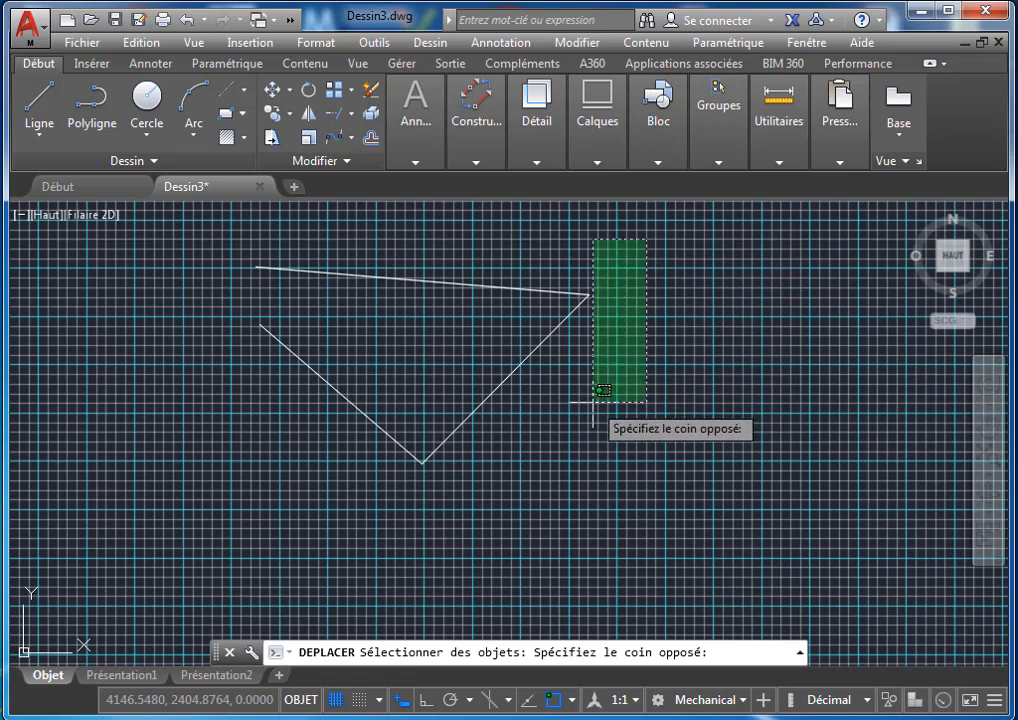
pyautogui.click(195, 502)
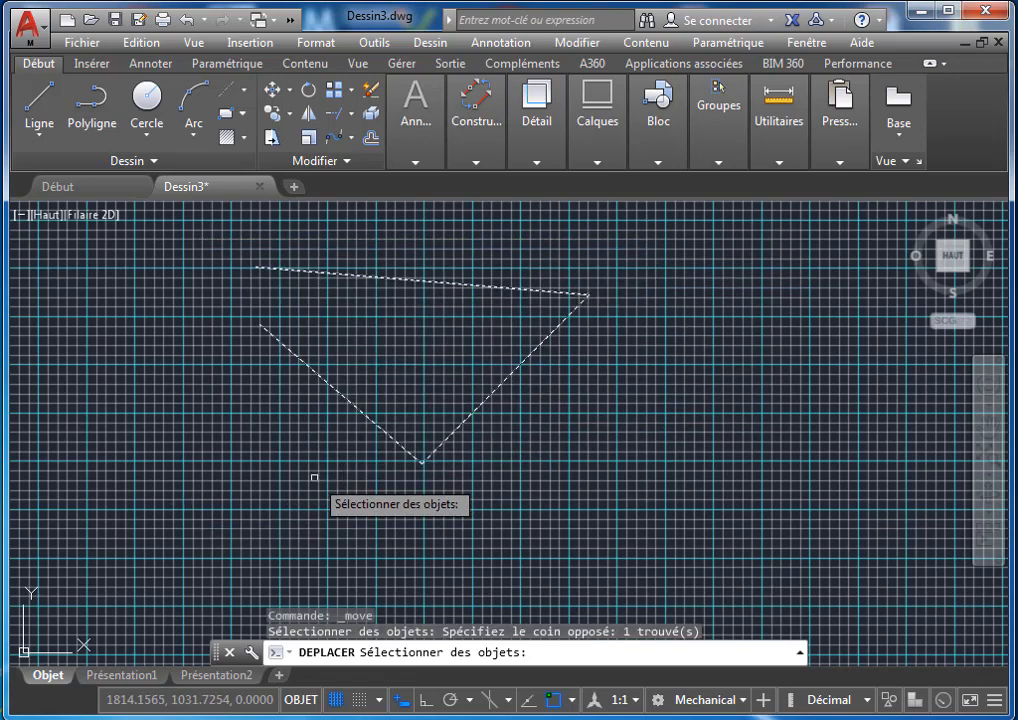
pyautogui.press('Return')
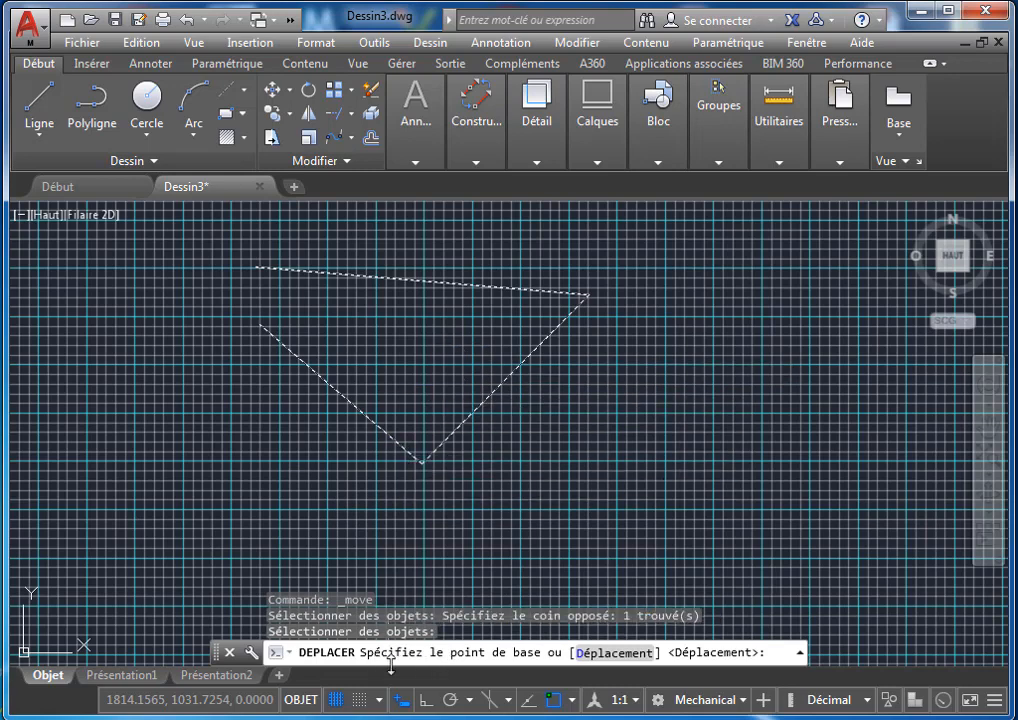
pyautogui.click(413, 348)
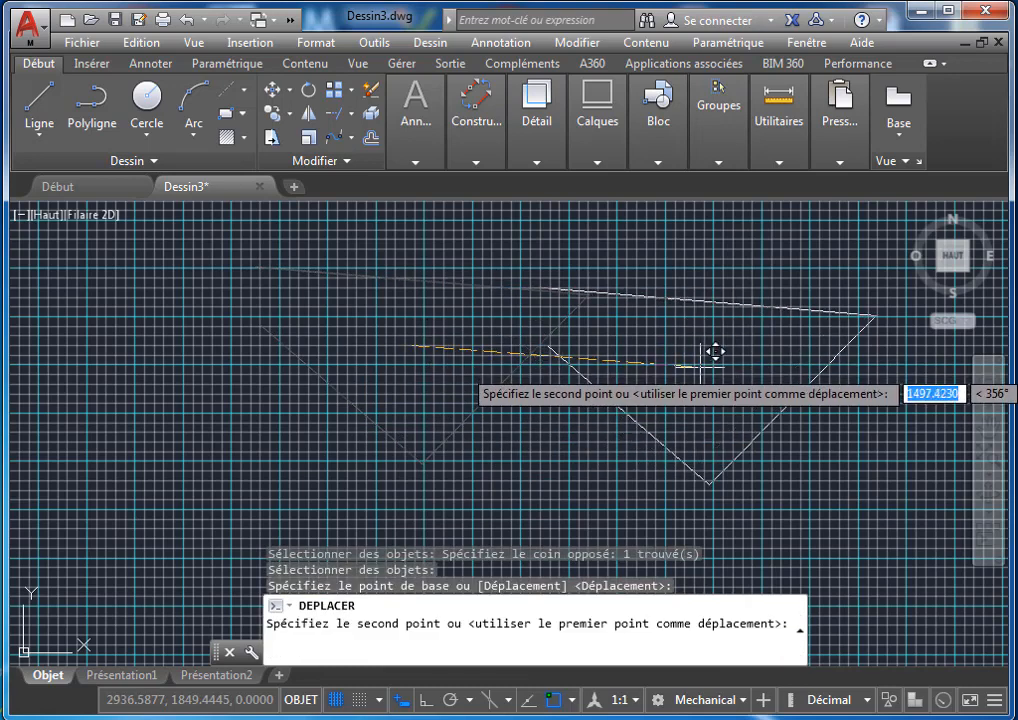
pyautogui.click(718, 352)
pyautogui.moveTo(718, 352); pyautogui.dragTo(462, 365, button='middle')
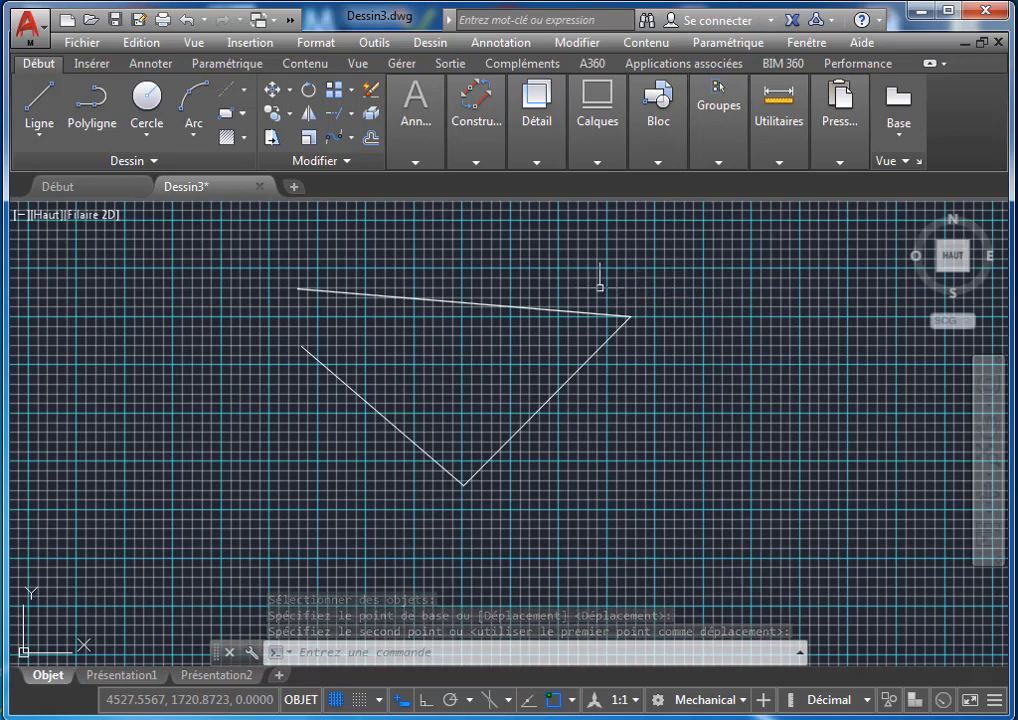
# - Try to rotate the whole polyline about a base point inside the shape
pyautogui.click(310, 95)
pyautogui.click(666, 248)
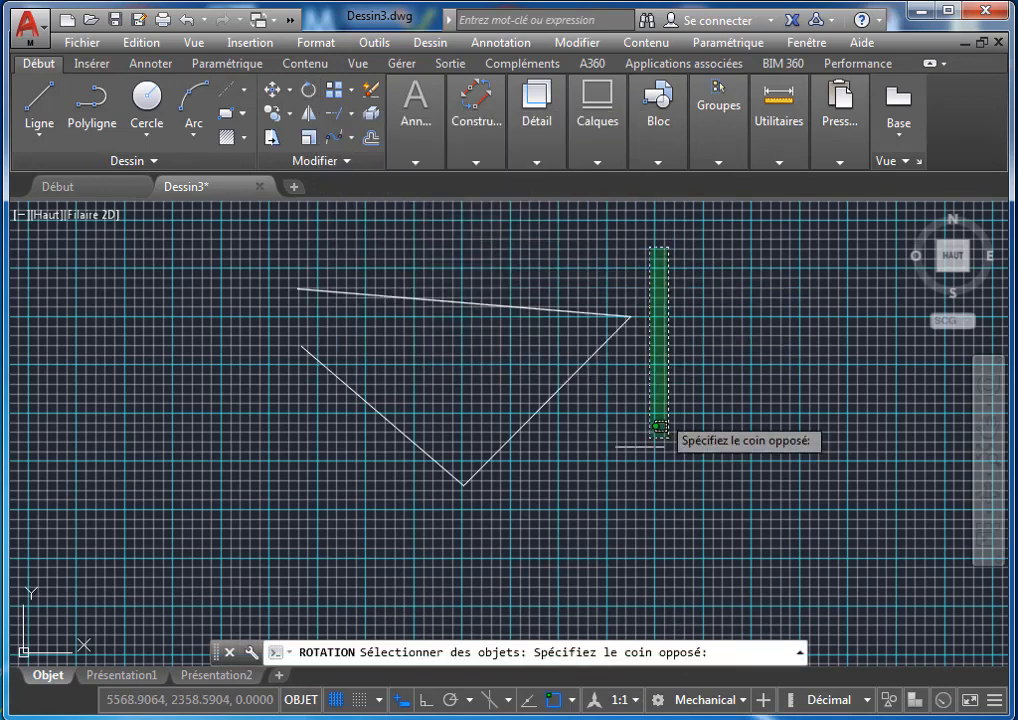
pyautogui.click(262, 531)
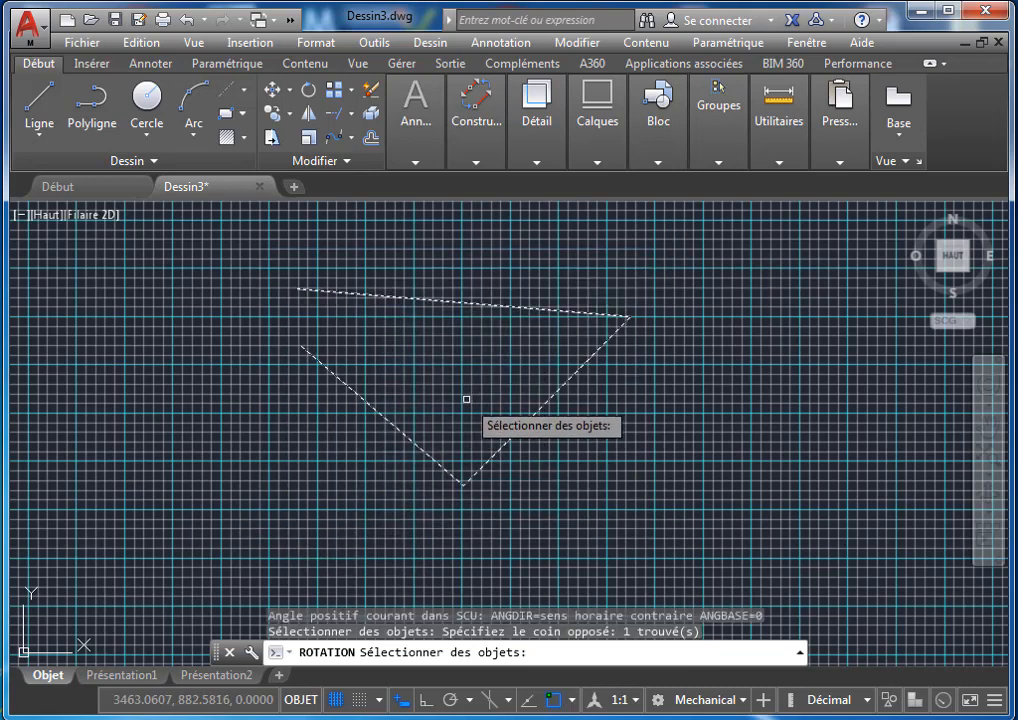
pyautogui.press('Return')
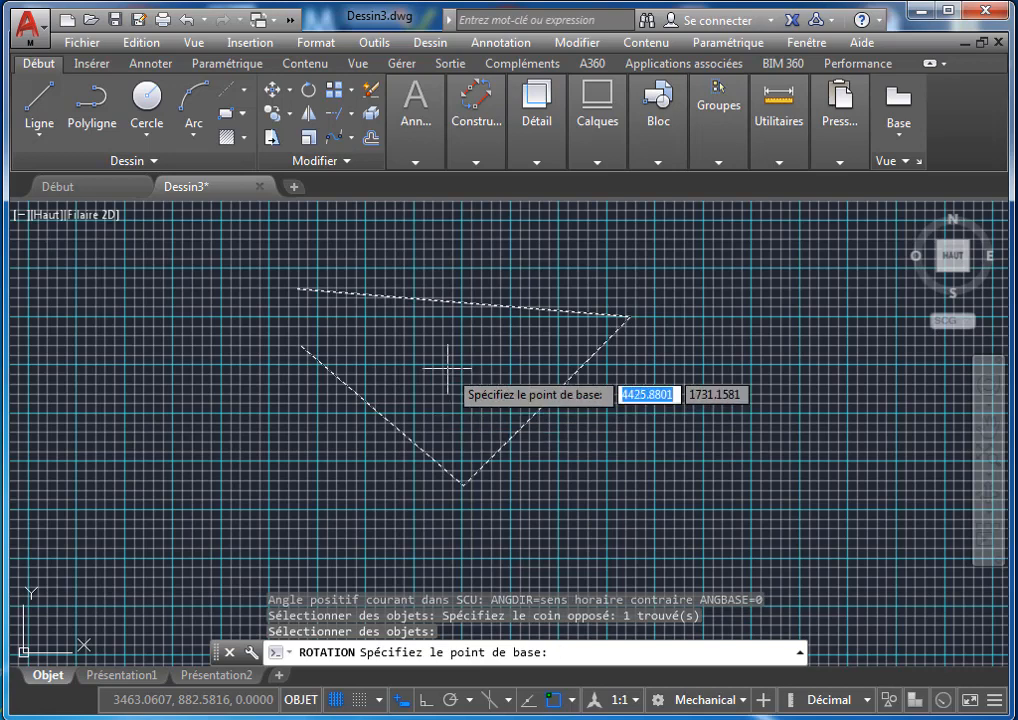
pyautogui.click(456, 374)
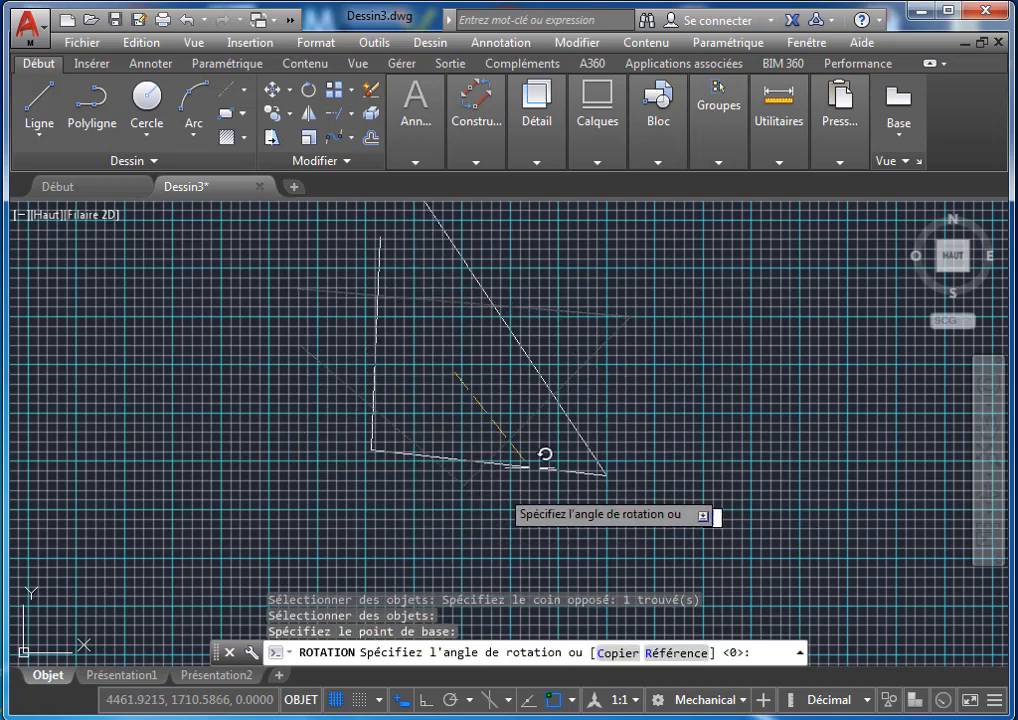
pyautogui.press('Escape')
pyautogui.moveTo(615, 369)
pyautogui.mouseDown(button='middle')
pyautogui.moveTo(601, 366)
pyautogui.moveTo(604, 384)
pyautogui.mouseUp(button='middle')
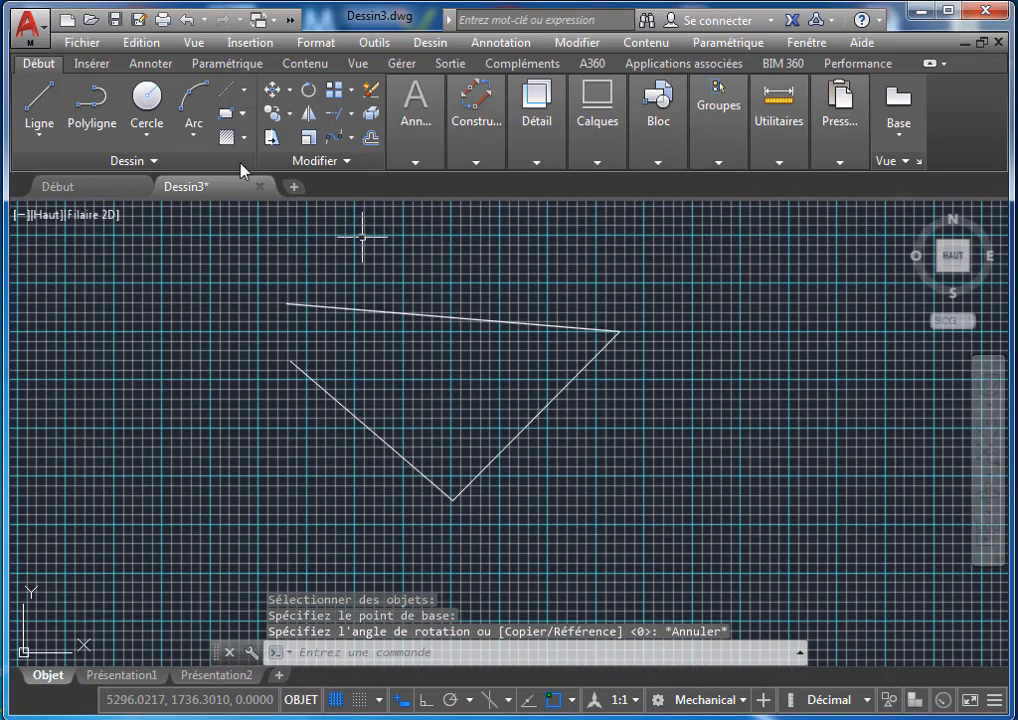
# - Copy the whole polyline from a base point inside it, placing the first copy about 2000 units to its right
pyautogui.click(289, 113)
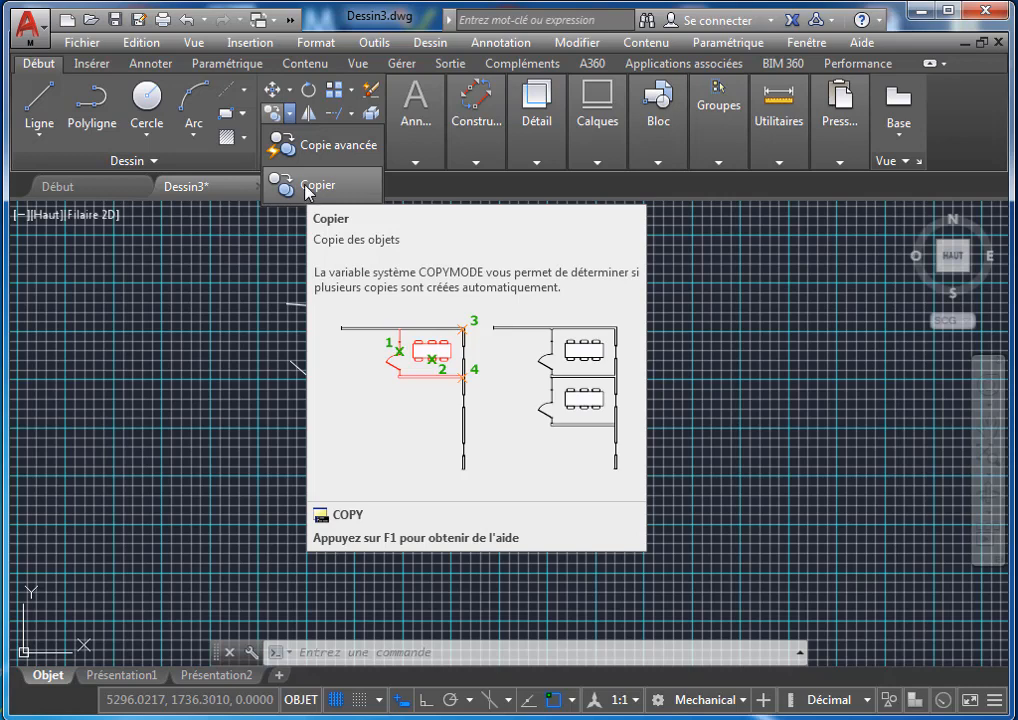
pyautogui.click(308, 191)
pyautogui.click(685, 270)
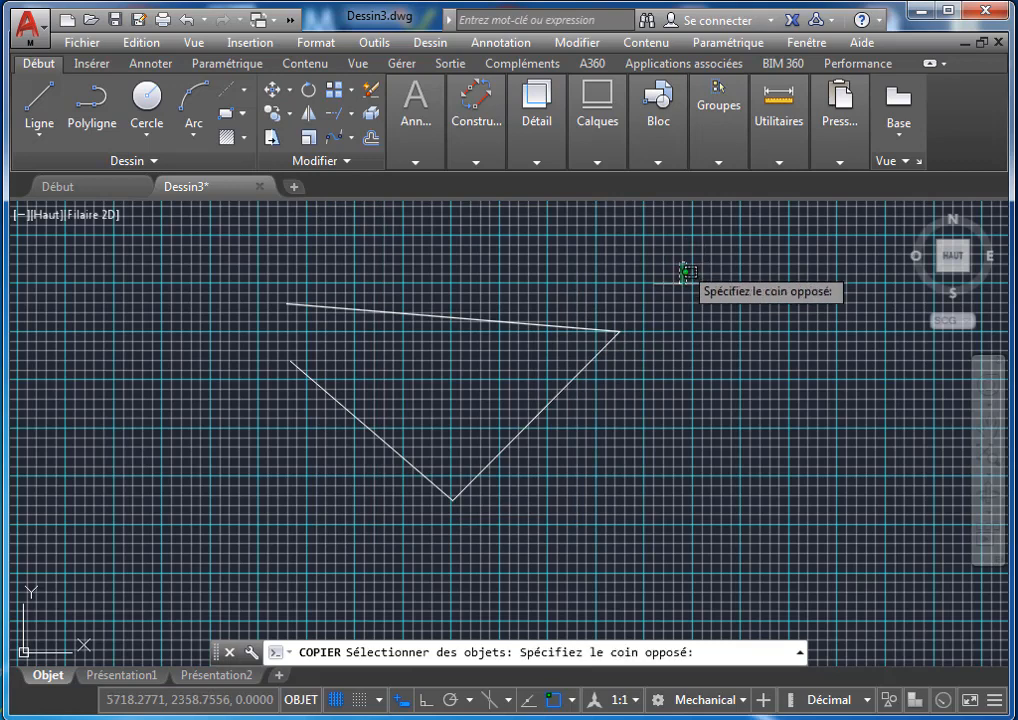
pyautogui.click(266, 540)
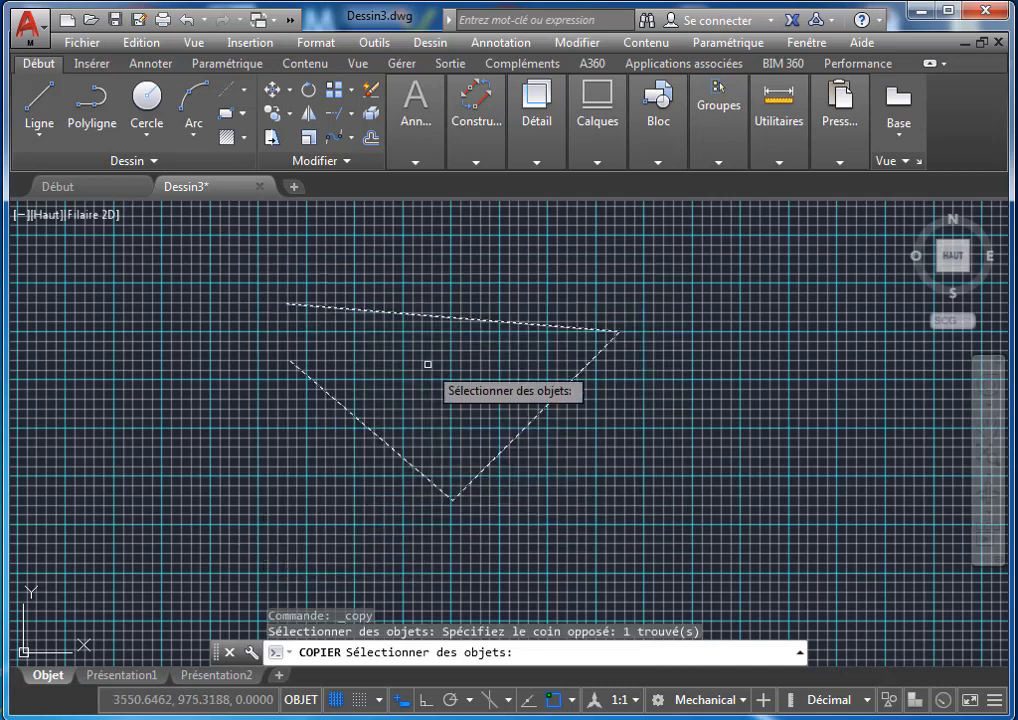
pyautogui.press('Return')
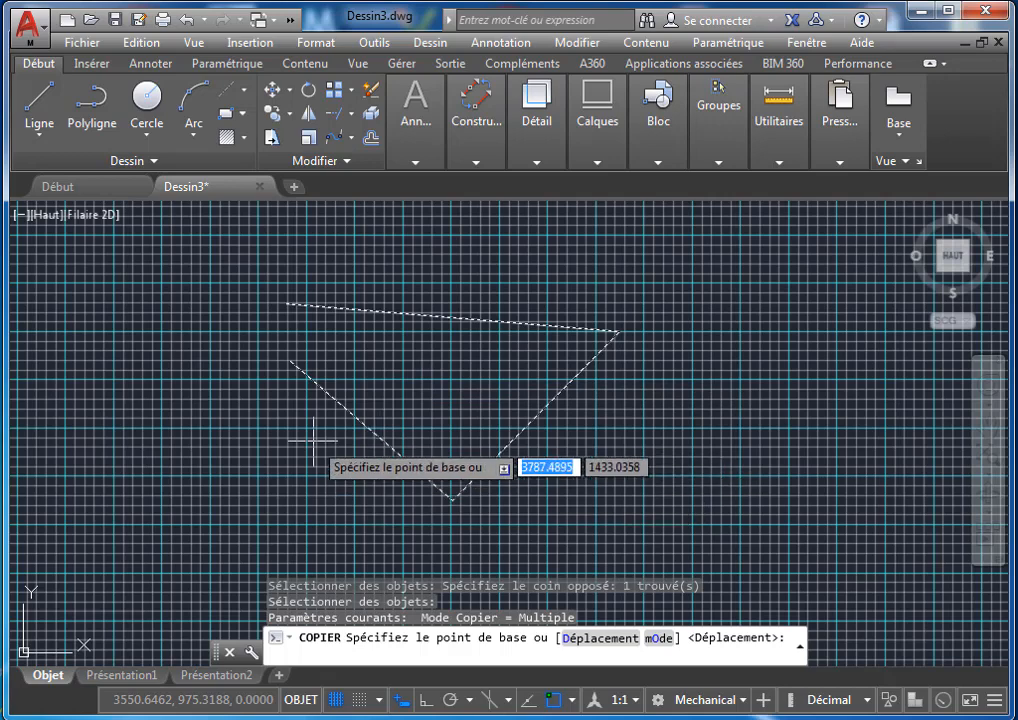
pyautogui.click(410, 357)
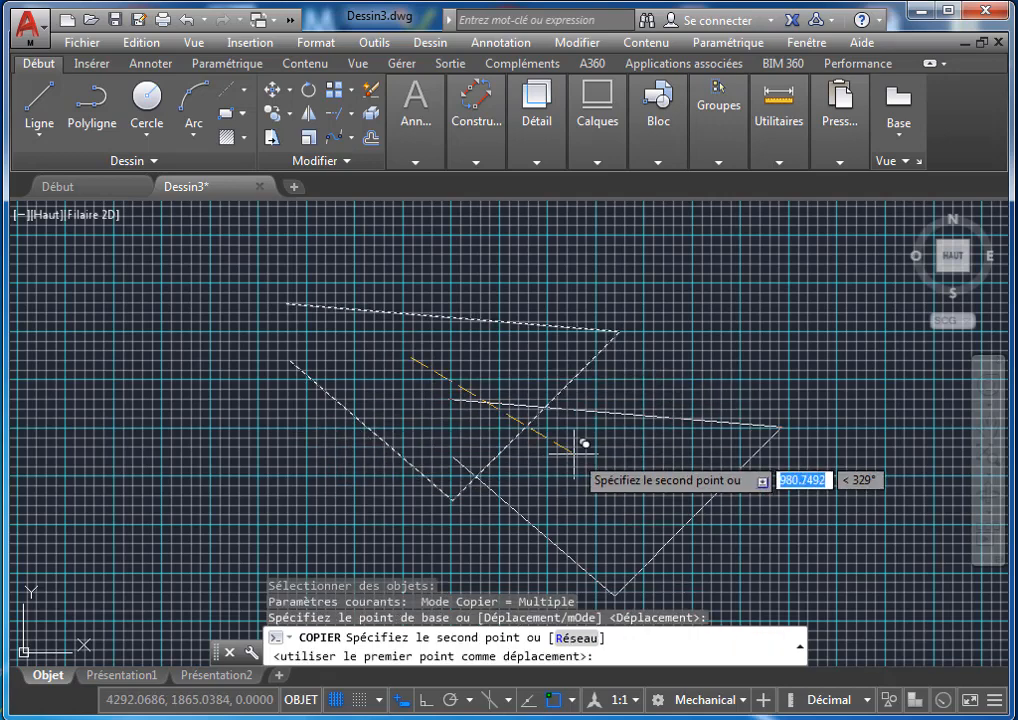
pyautogui.moveTo(685, 378); pyautogui.dragTo(490, 372, button='middle')
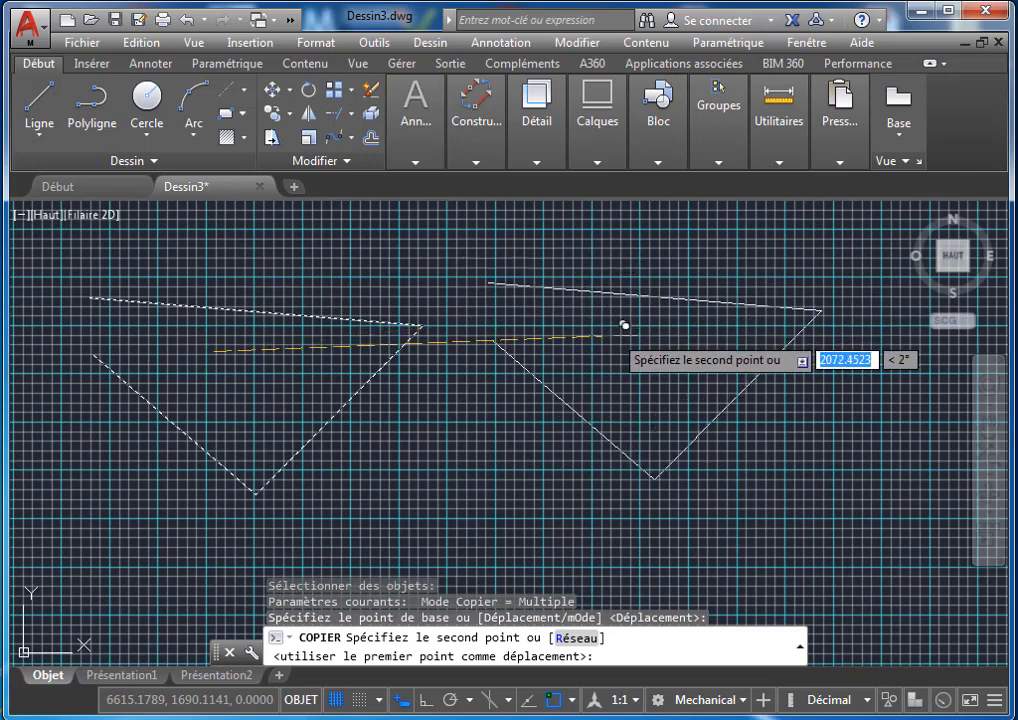
pyautogui.click(598, 368)
# - Place six more copies of the polyline at the upper right, above, left, lower left, below and lower right, and end the Copy command
pyautogui.scroll(-2, 450, 331)
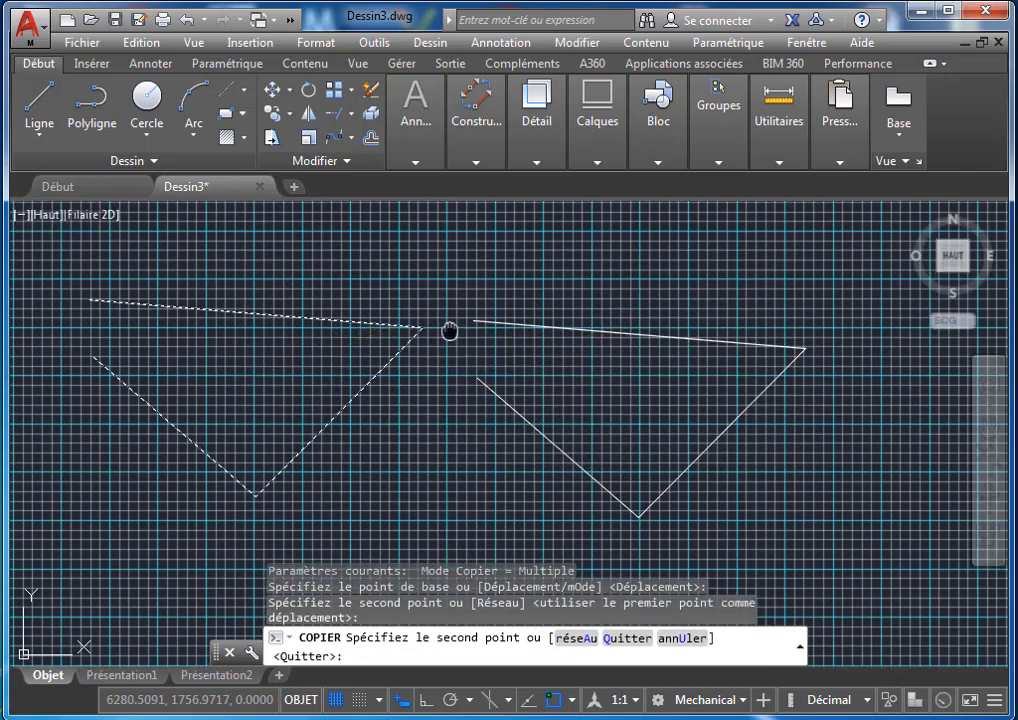
pyautogui.scroll(-1, 489, 381)
pyautogui.click(529, 317)
pyautogui.click(322, 265)
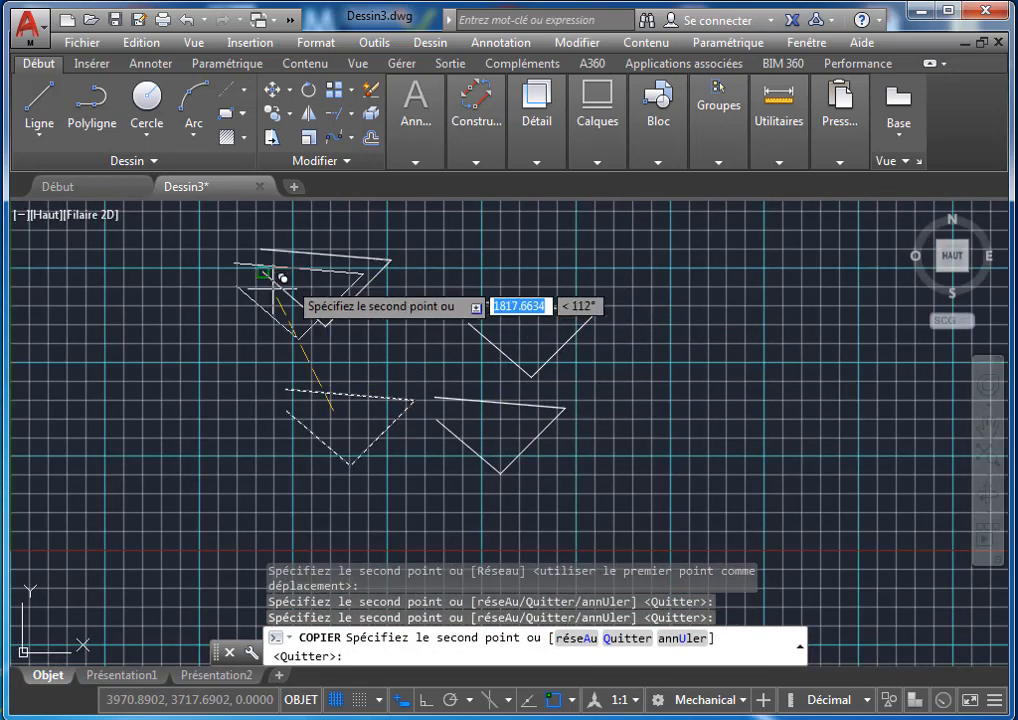
pyautogui.click(145, 347)
pyautogui.click(118, 476)
pyautogui.click(342, 557)
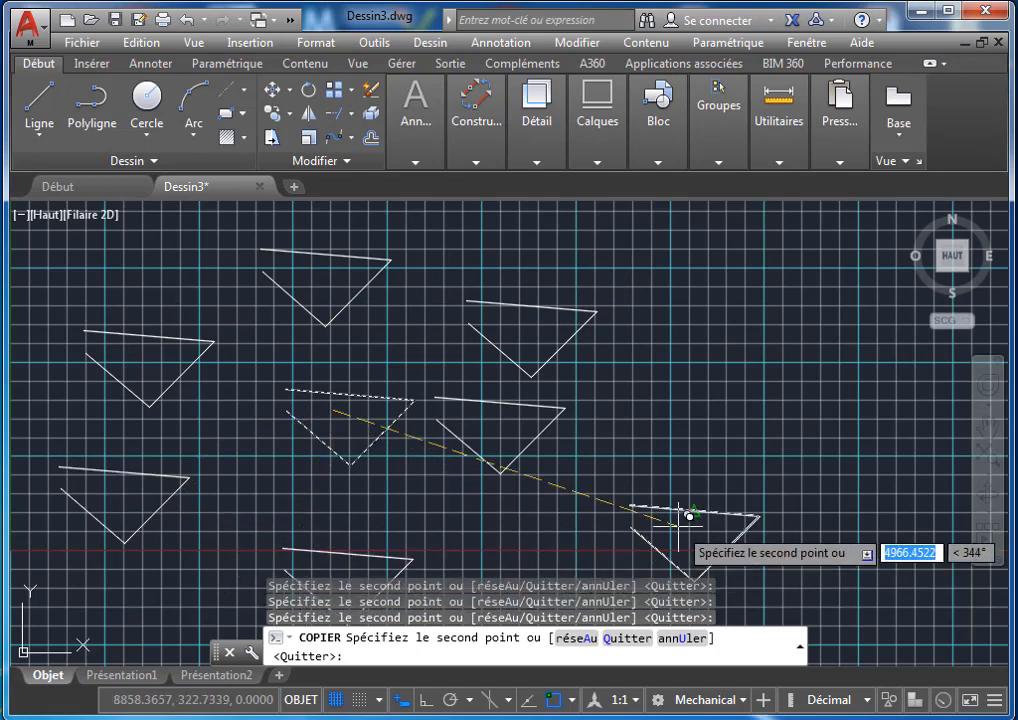
pyautogui.press('Escape')
# - Mirror the topmost polyline across a line above it that slopes gently down to the right, keeping the source object
pyautogui.moveTo(715, 450)
pyautogui.mouseDown(button='middle')
pyautogui.moveTo(575, 439)
pyautogui.moveTo(587, 443)
pyautogui.mouseUp(button='middle')
pyautogui.scroll(2, 601, 391)
pyautogui.moveTo(518, 336)
pyautogui.mouseDown(button='middle')
pyautogui.moveTo(548, 407)
pyautogui.moveTo(575, 416)
pyautogui.mouseUp(button='middle')
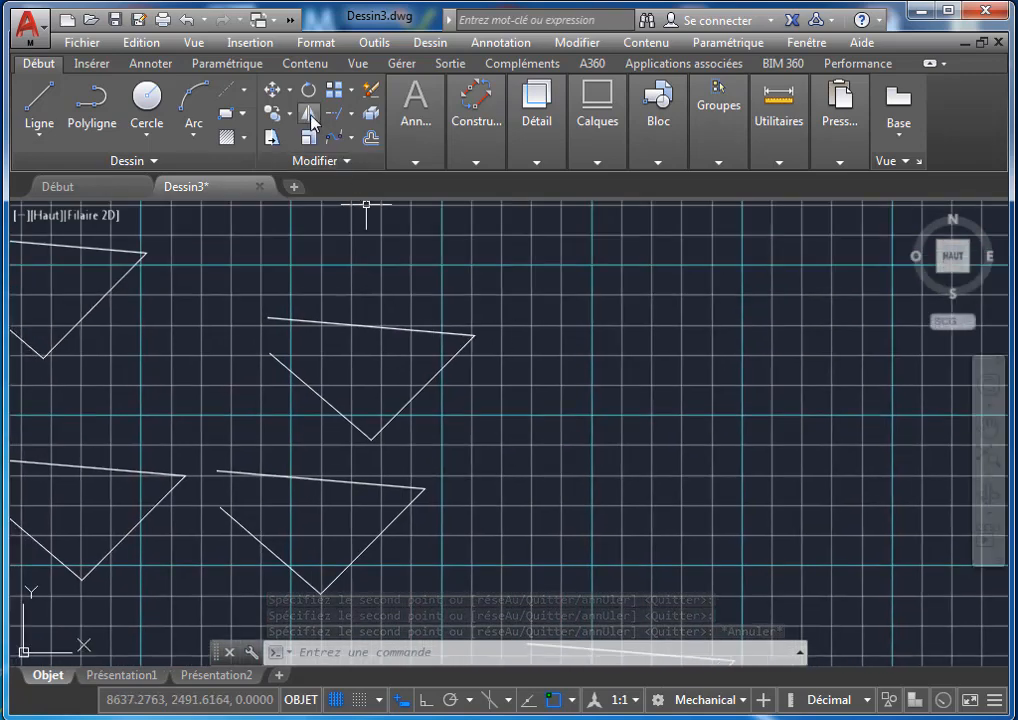
pyautogui.scroll(-3, 461, 352)
pyautogui.middleClick(489, 363)
pyautogui.middleClick(489, 363)
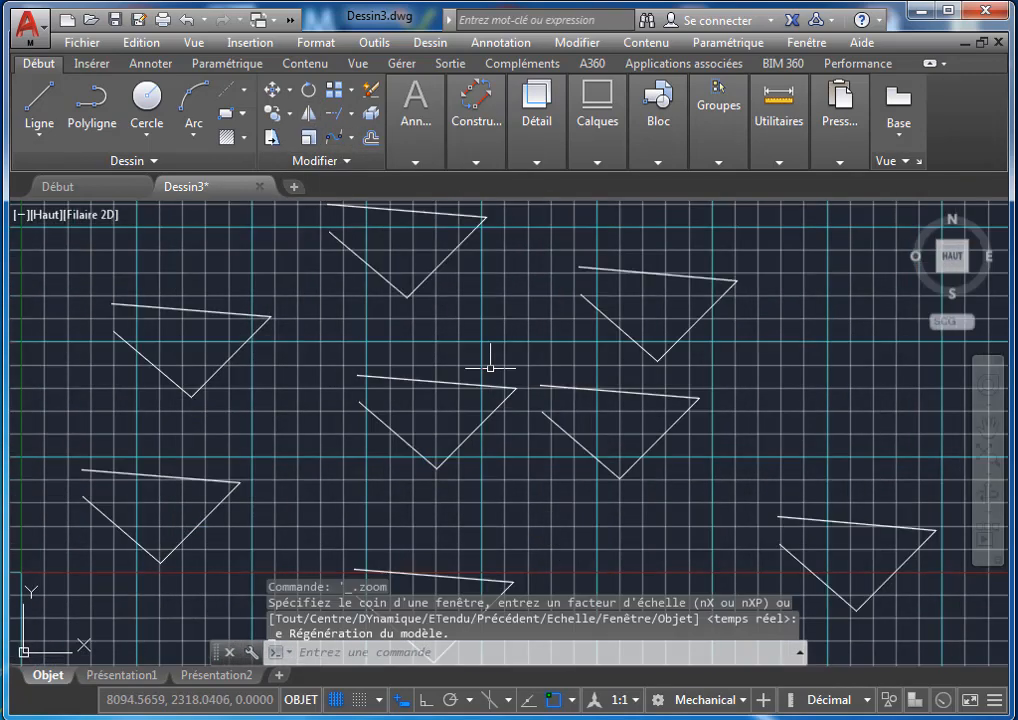
pyautogui.moveTo(536, 309); pyautogui.dragTo(540, 447, button='middle')
pyautogui.click(309, 113)
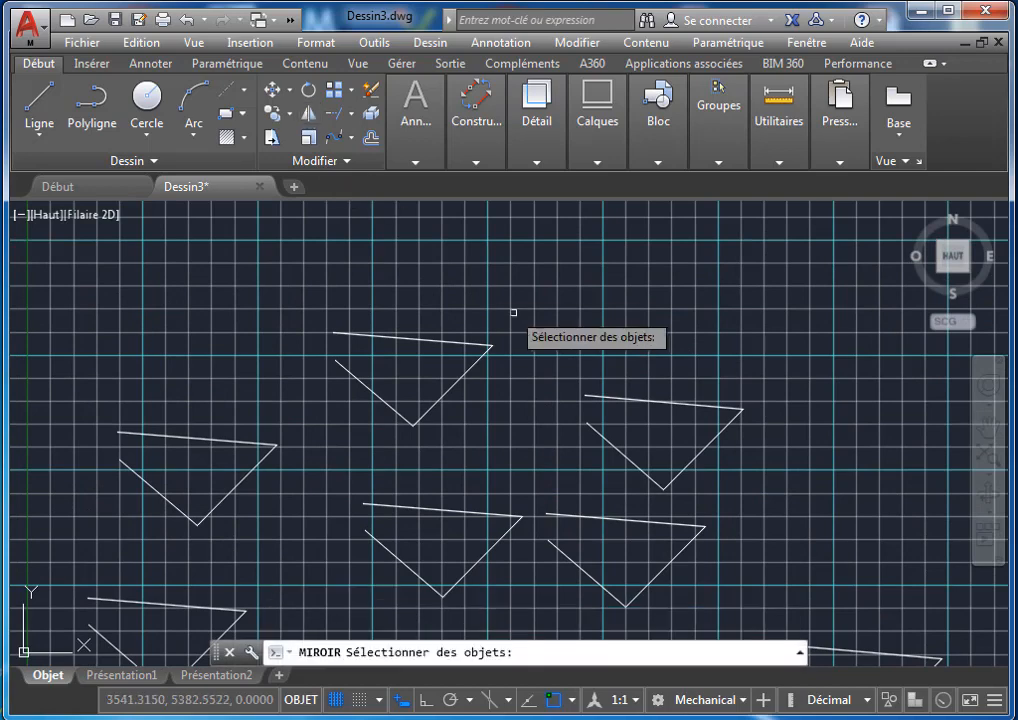
pyautogui.click(540, 292)
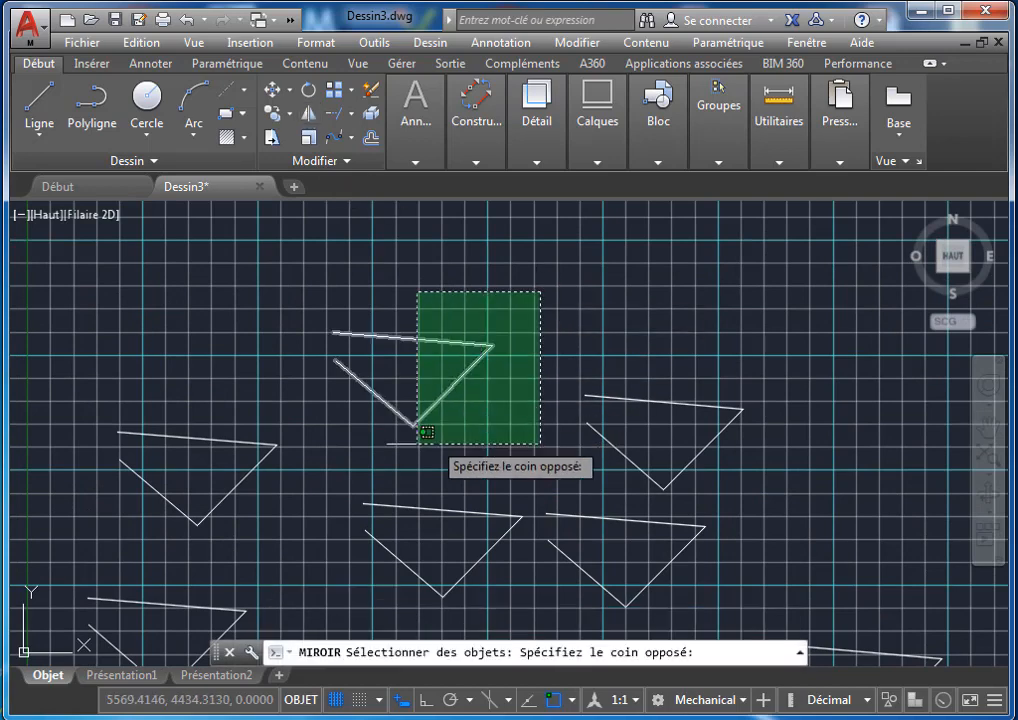
pyautogui.click(309, 449)
pyautogui.moveTo(468, 329); pyautogui.dragTo(374, 312, button='middle')
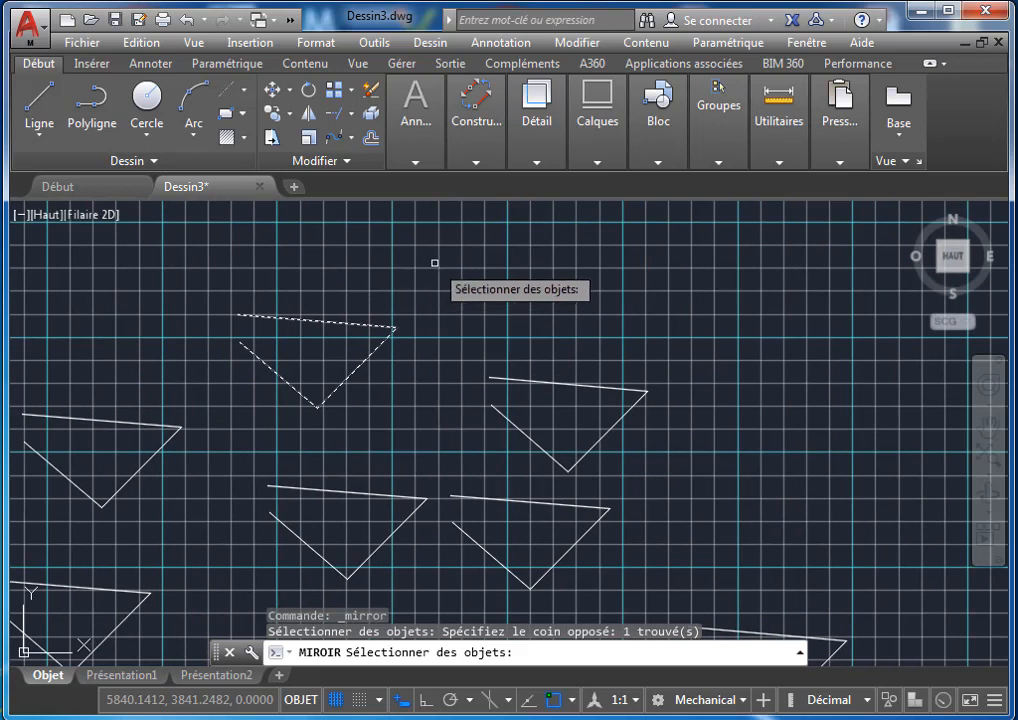
pyautogui.press('Return')
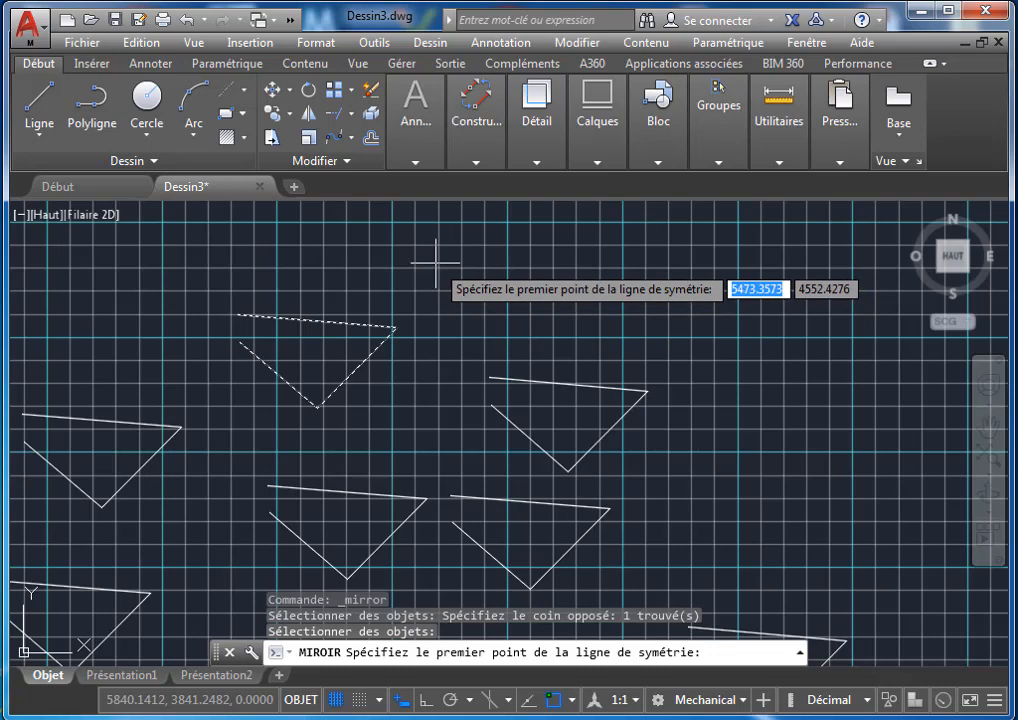
pyautogui.click(435, 262)
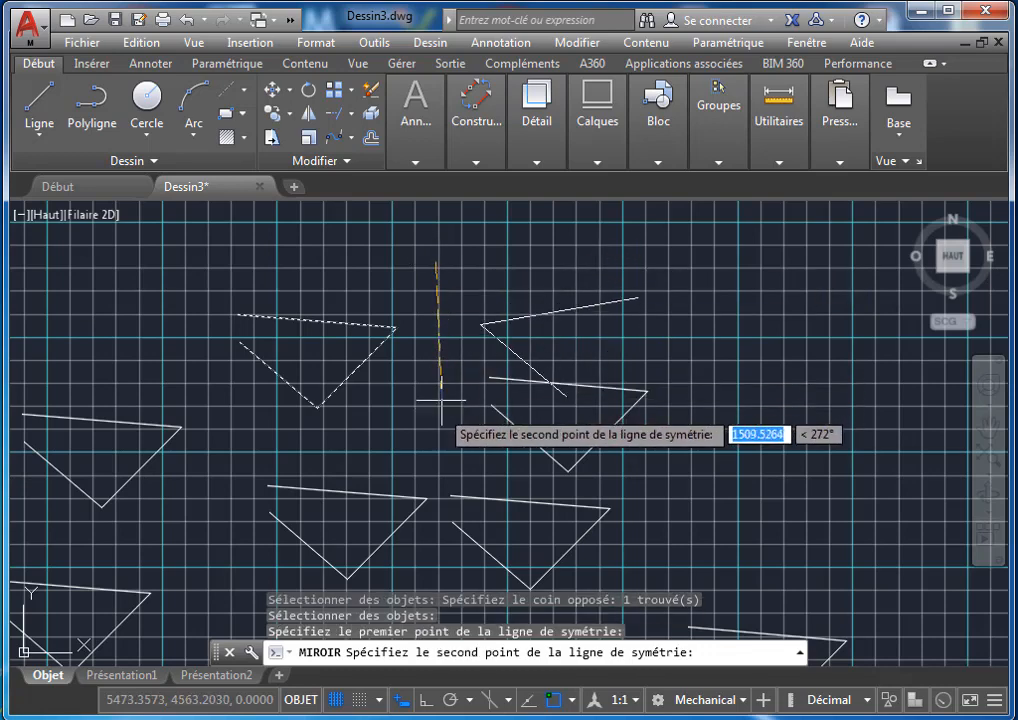
pyautogui.moveTo(503, 337); pyautogui.dragTo(456, 470, button='middle')
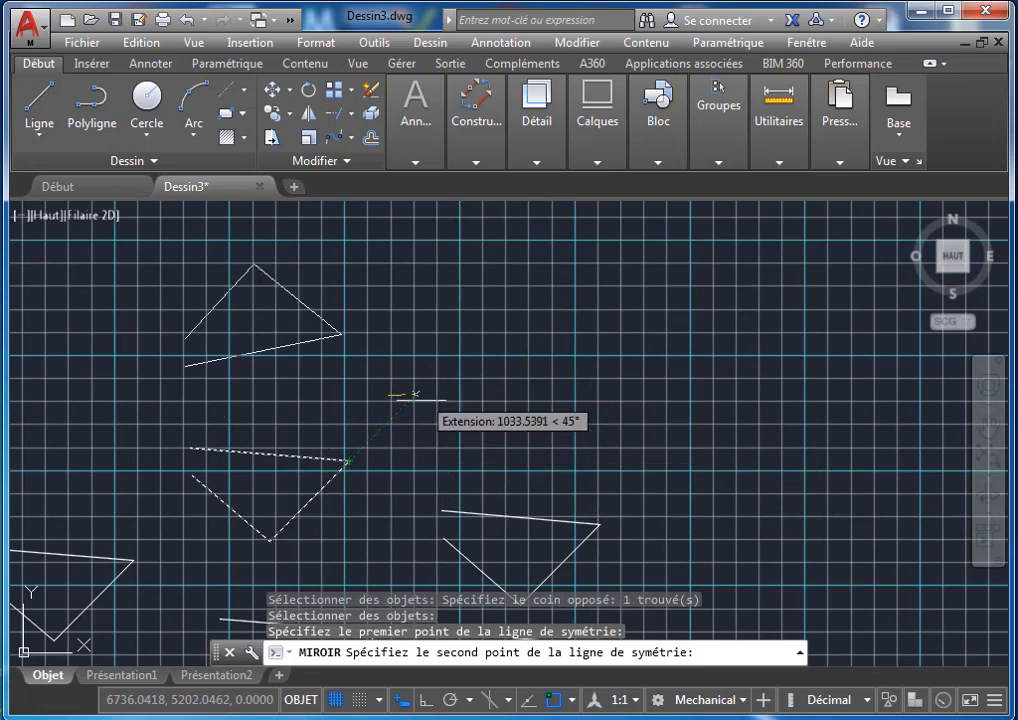
pyautogui.click(421, 410)
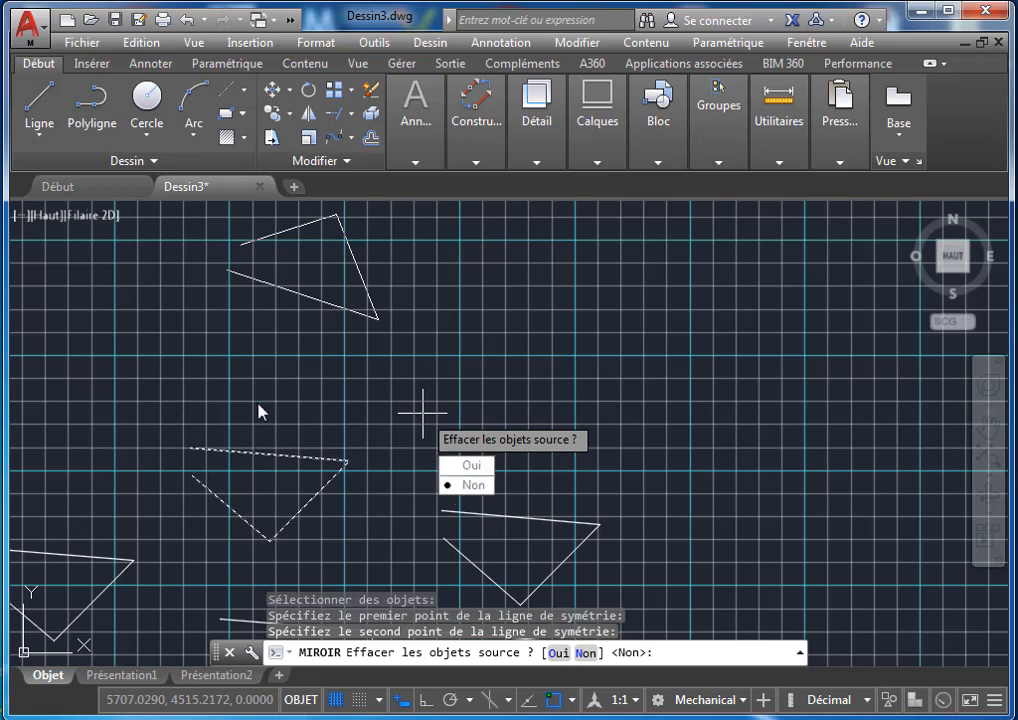
pyautogui.click(462, 486)
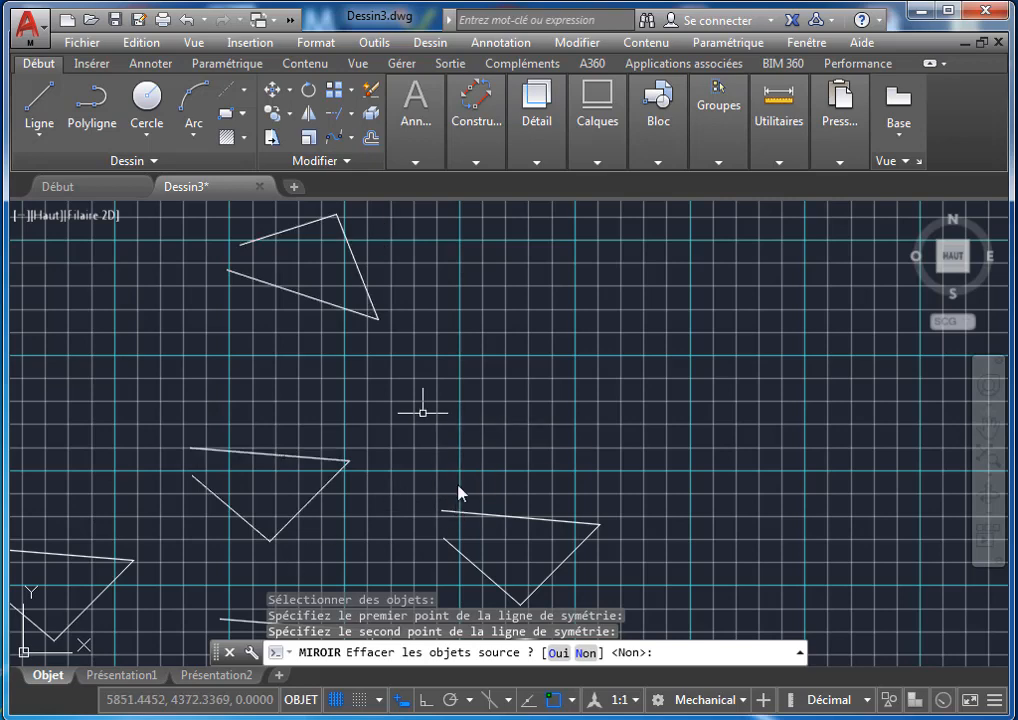
# - Start another Mirror operation on the polylines
pyautogui.moveTo(405, 383); pyautogui.dragTo(396, 430, button='middle')
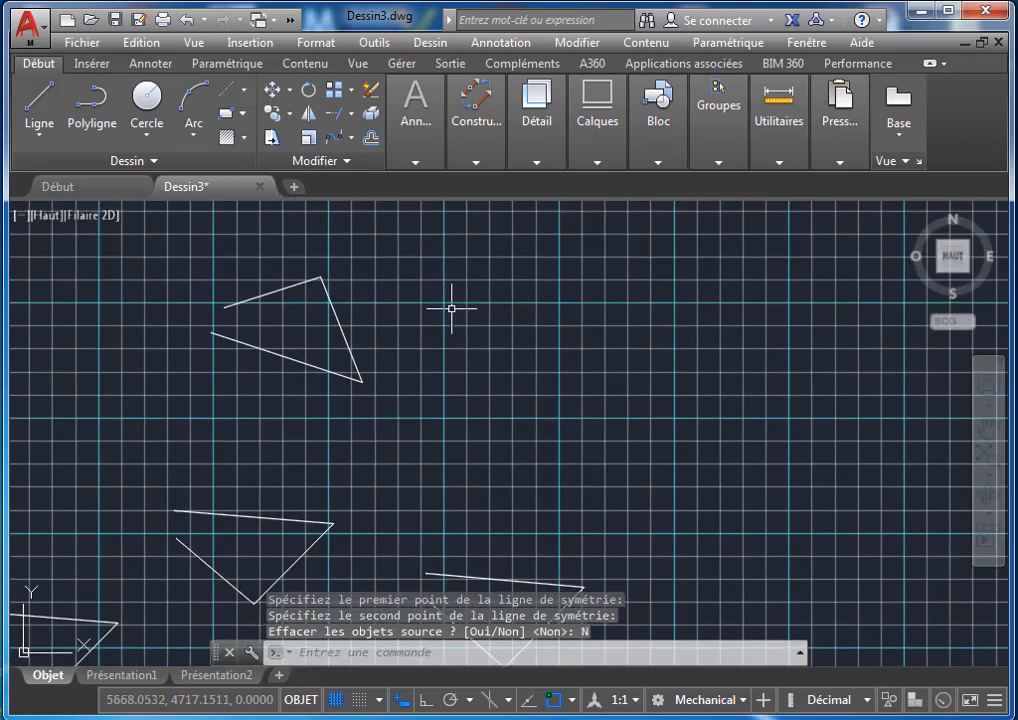
pyautogui.moveTo(451, 309)
pyautogui.mouseDown(button='middle')
pyautogui.moveTo(420, 300)
pyautogui.moveTo(436, 293)
pyautogui.moveTo(463, 318)
pyautogui.mouseUp(button='middle')
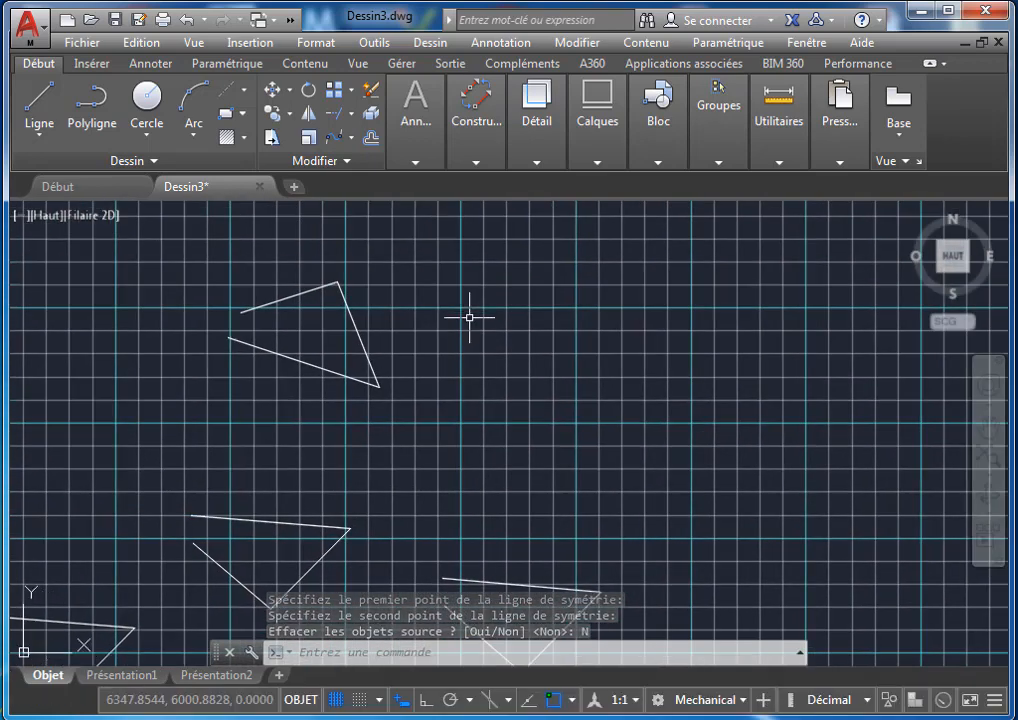
pyautogui.moveTo(548, 402); pyautogui.dragTo(498, 352, button='middle')
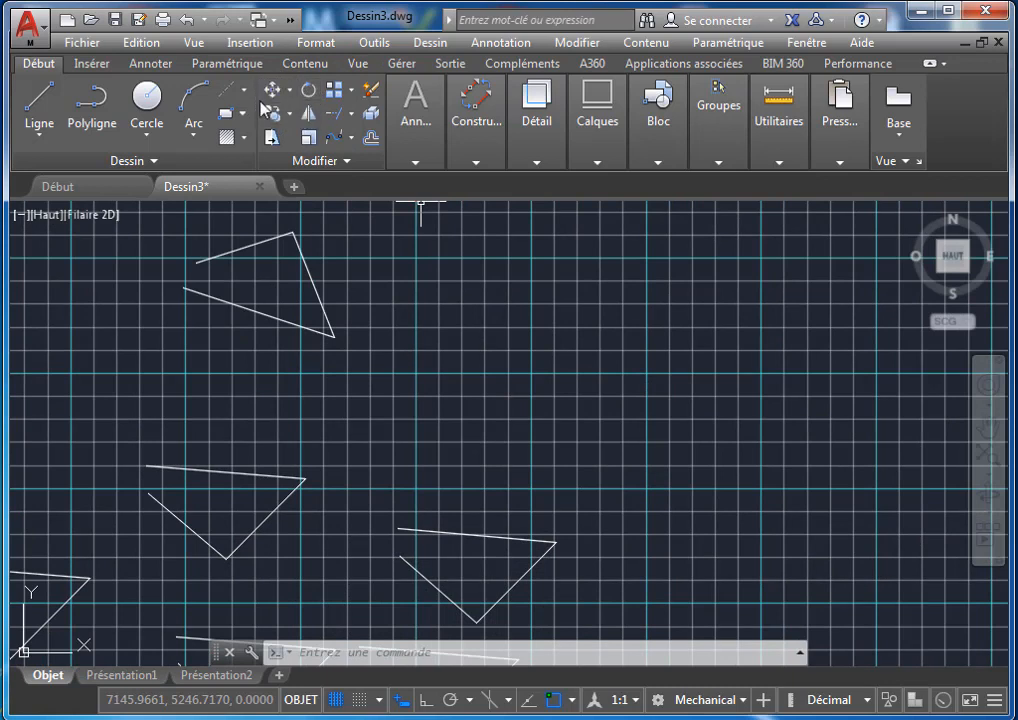
pyautogui.click(314, 120)
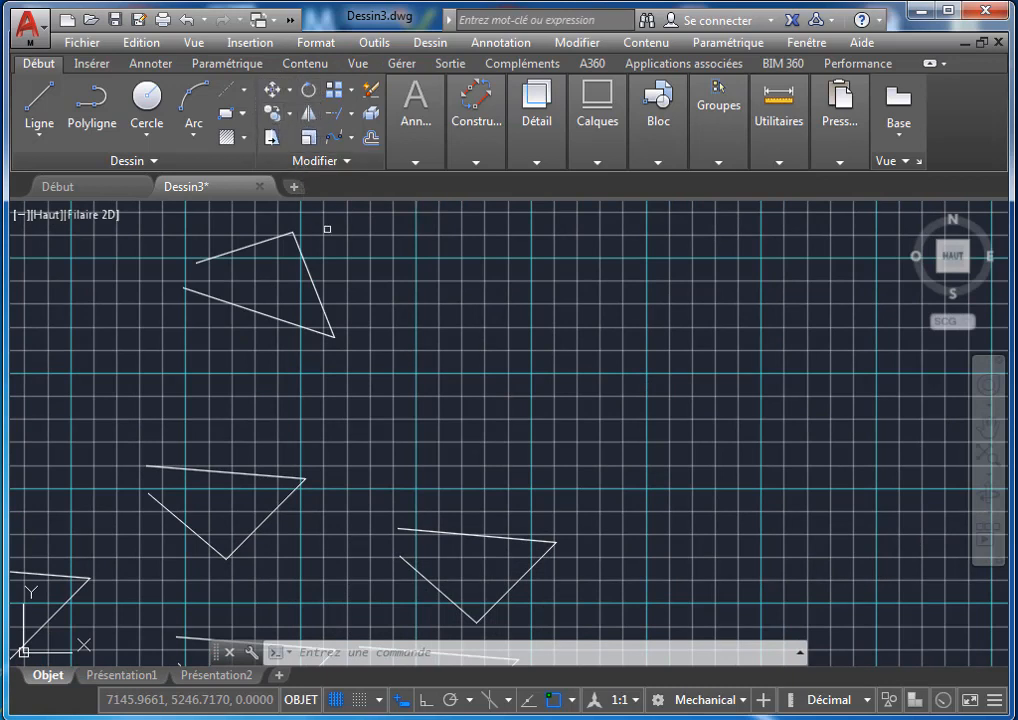